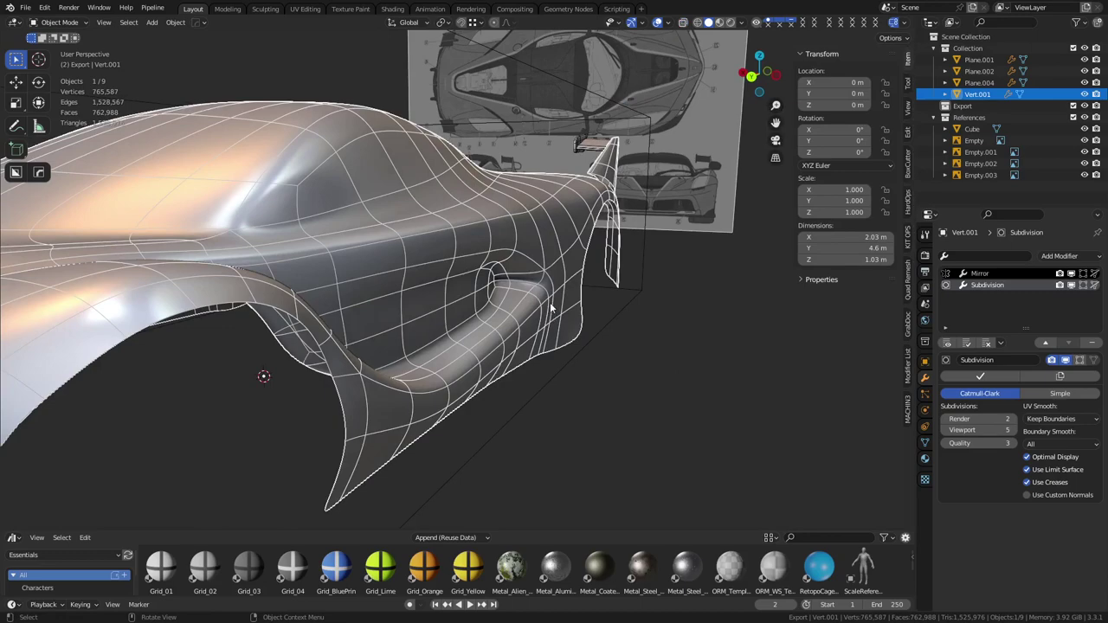
Examine the topology and surface shading of the car body's side and front
{"action": "middle_click_drag", "start_coordinate": [554, 309], "coordinate": [475, 316]}
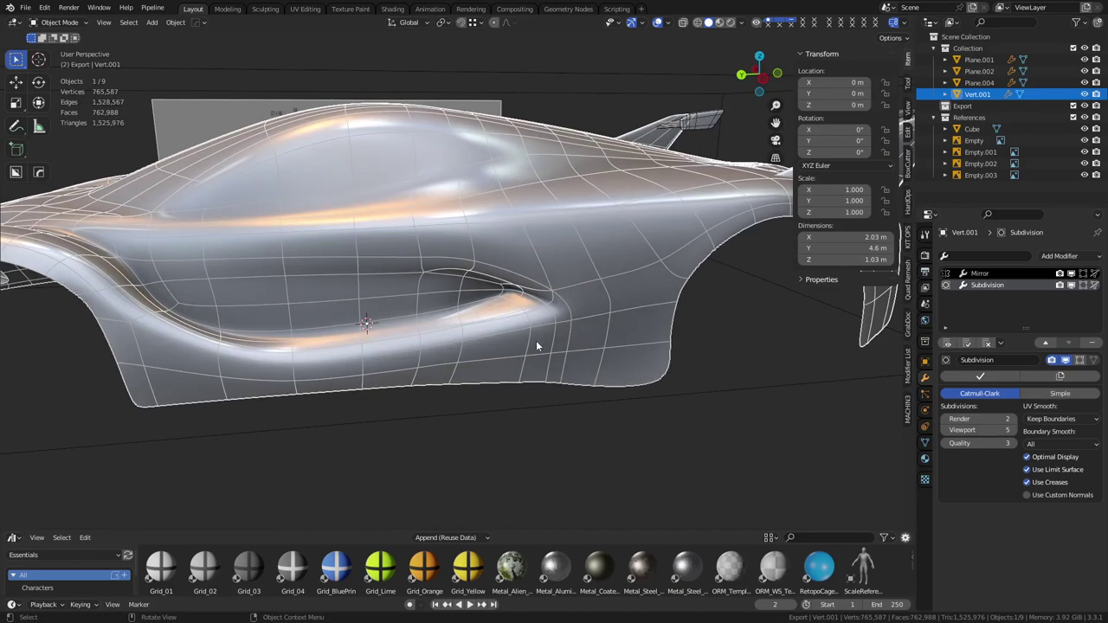
{"action": "middle_click_drag", "start_coordinate": [523, 285], "coordinate": [462, 320]}
{"action": "middle_click_drag", "start_coordinate": [567, 321], "coordinate": [485, 314]}
{"action": "middle_click_drag", "start_coordinate": [463, 372], "coordinate": [555, 249], "text": "shift"}
{"action": "scroll", "coordinate": [514, 275], "scroll_direction": "down", "scroll_amount": 5}
{"action": "scroll", "coordinate": [539, 281], "scroll_direction": "up", "scroll_amount": 3}
{"action": "key", "text": "alt+z"}
{"action": "key", "text": "alt+z"}
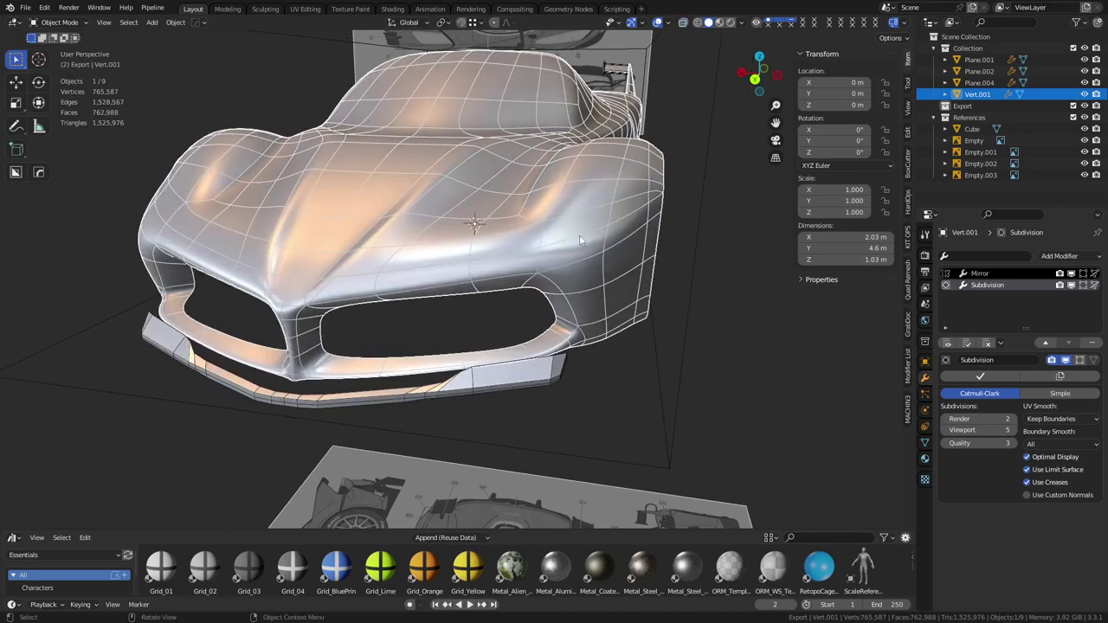
Duplicate the car body Vert.001 in place
{"action": "key", "text": "shift+d"}
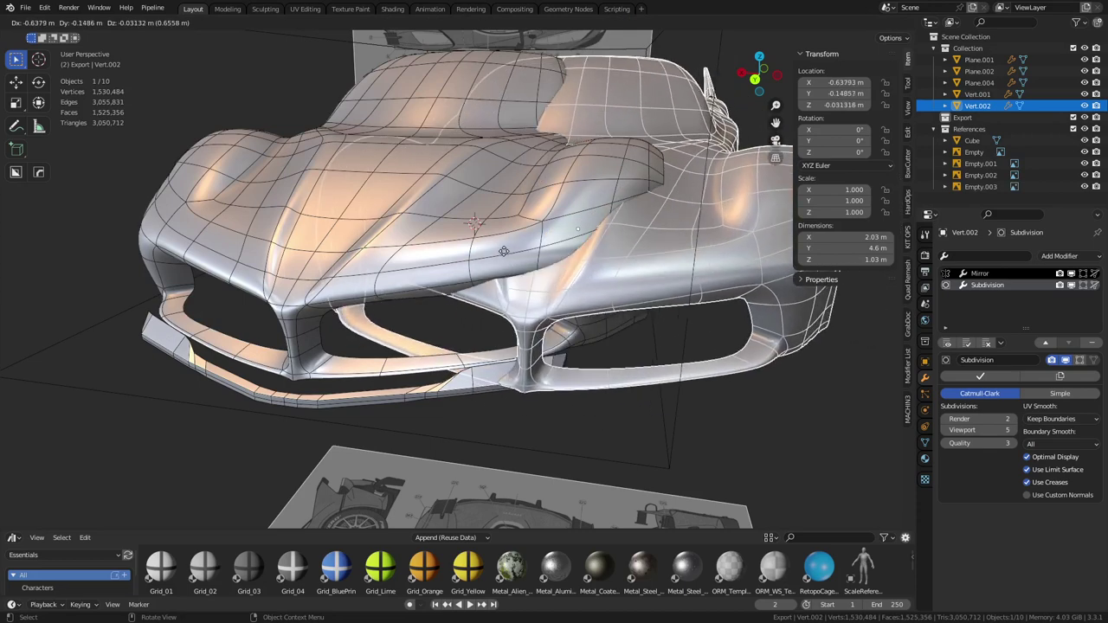
{"action": "right_click", "coordinate": [508, 251]}
Try to convert the duplicated body to a mesh at its current subdivision level
{"action": "right_click", "coordinate": [457, 204]}
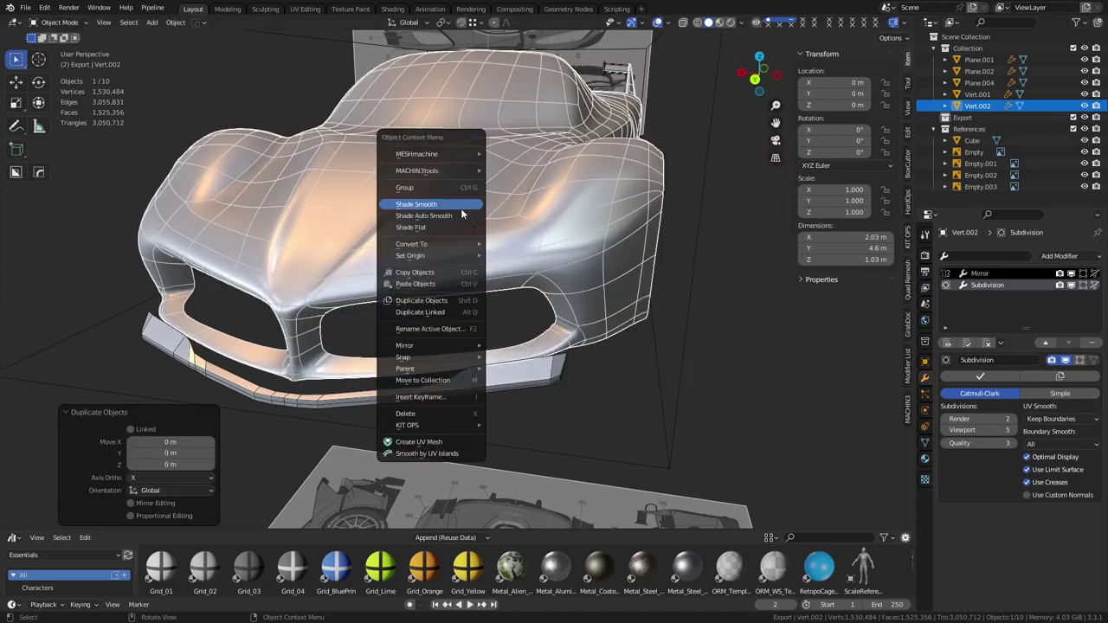
{"action": "mouse_move", "coordinate": [457, 242]}
{"action": "left_click", "coordinate": [539, 257]}
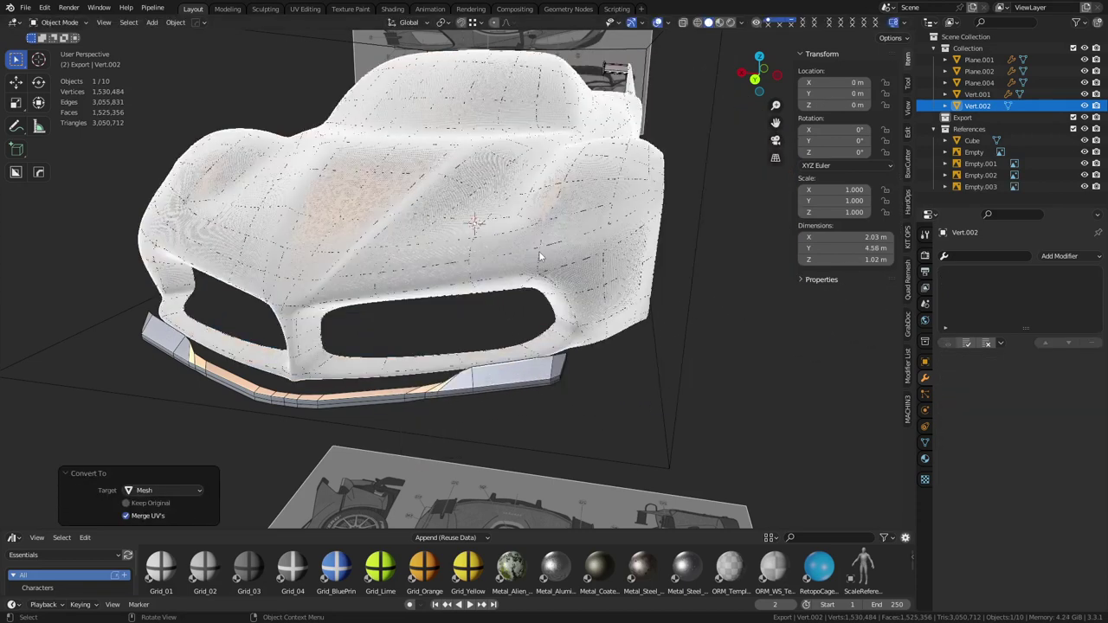
{"action": "key", "text": "ctrl+z"}
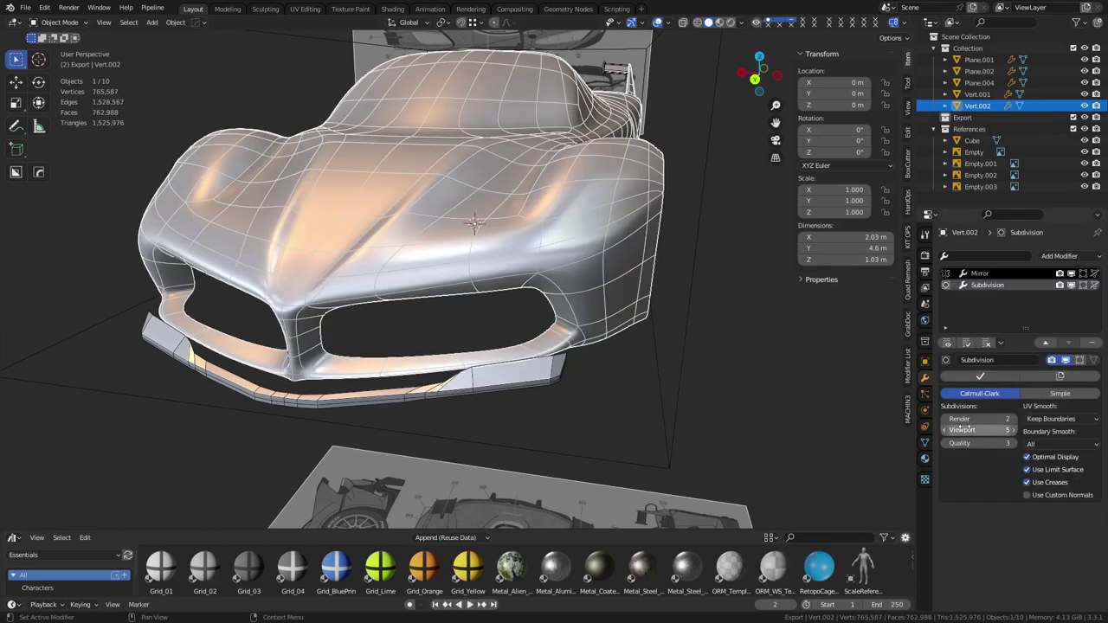
Set the duplicate's viewport subdivision level to 1 and hide the original body Vert.001
{"action": "left_click", "coordinate": [945, 431]}
{"action": "left_click", "coordinate": [945, 431]}
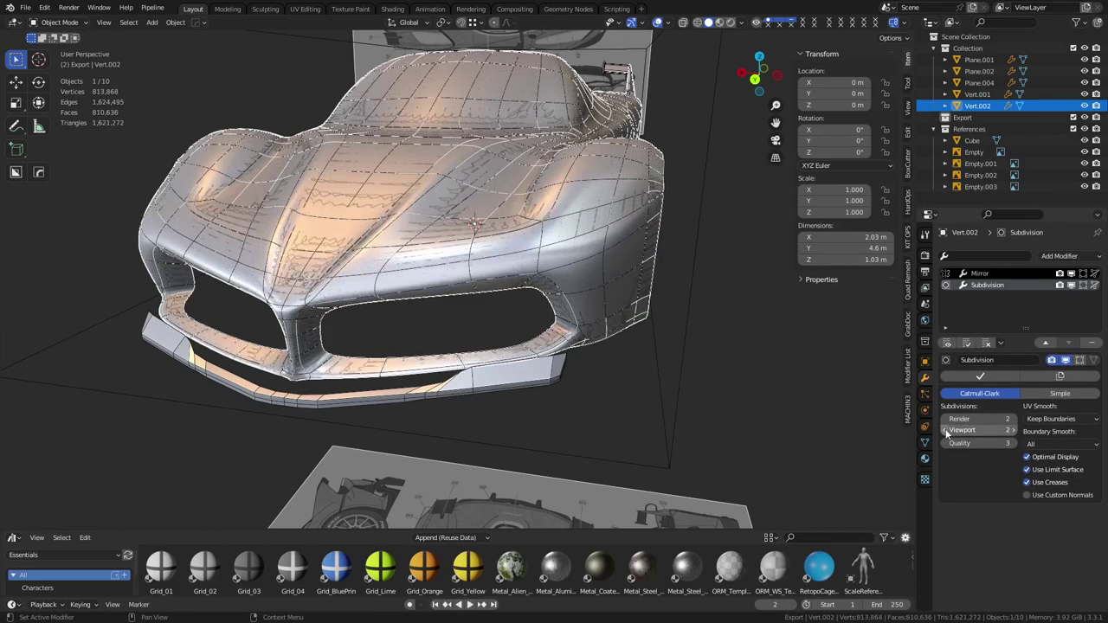
{"action": "left_click", "coordinate": [945, 430]}
{"action": "left_click", "coordinate": [1084, 94]}
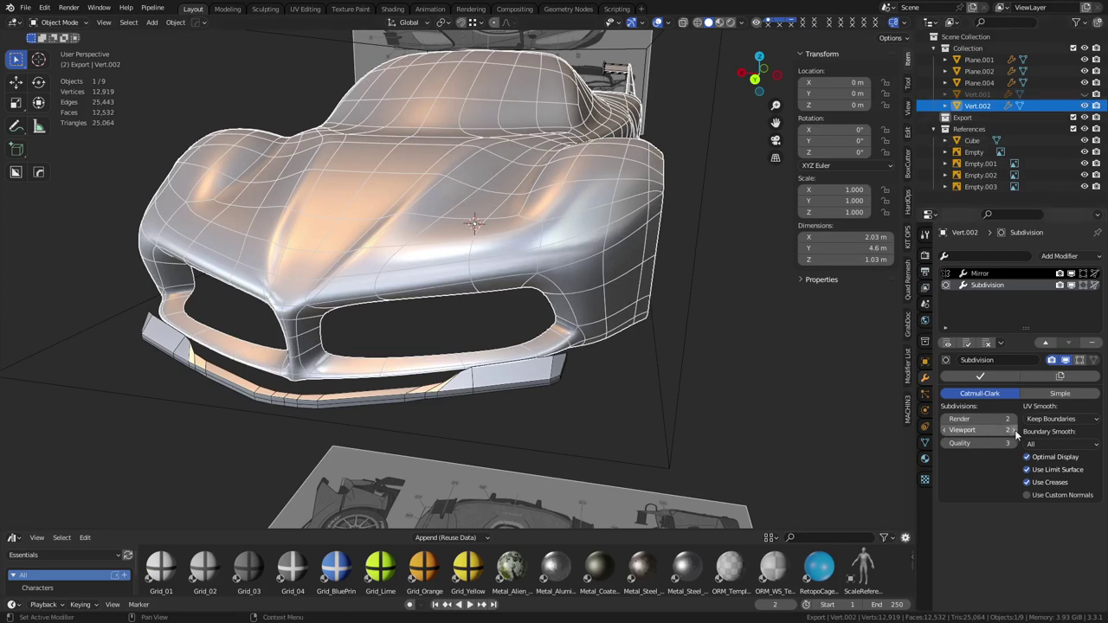
{"action": "left_click", "coordinate": [1016, 431]}
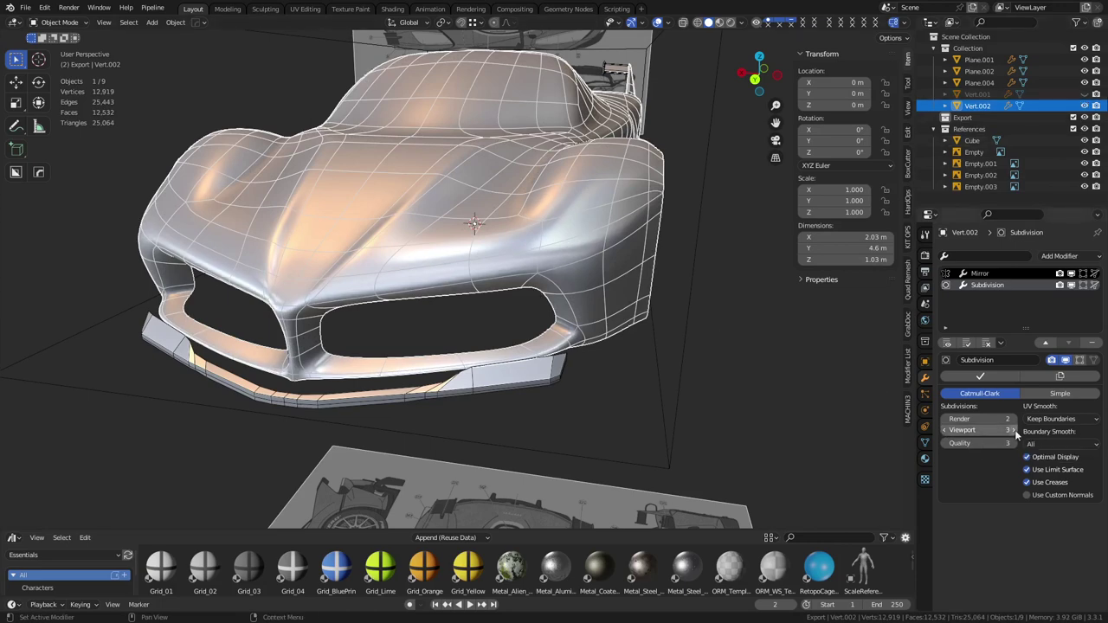
{"action": "left_click", "coordinate": [948, 436]}
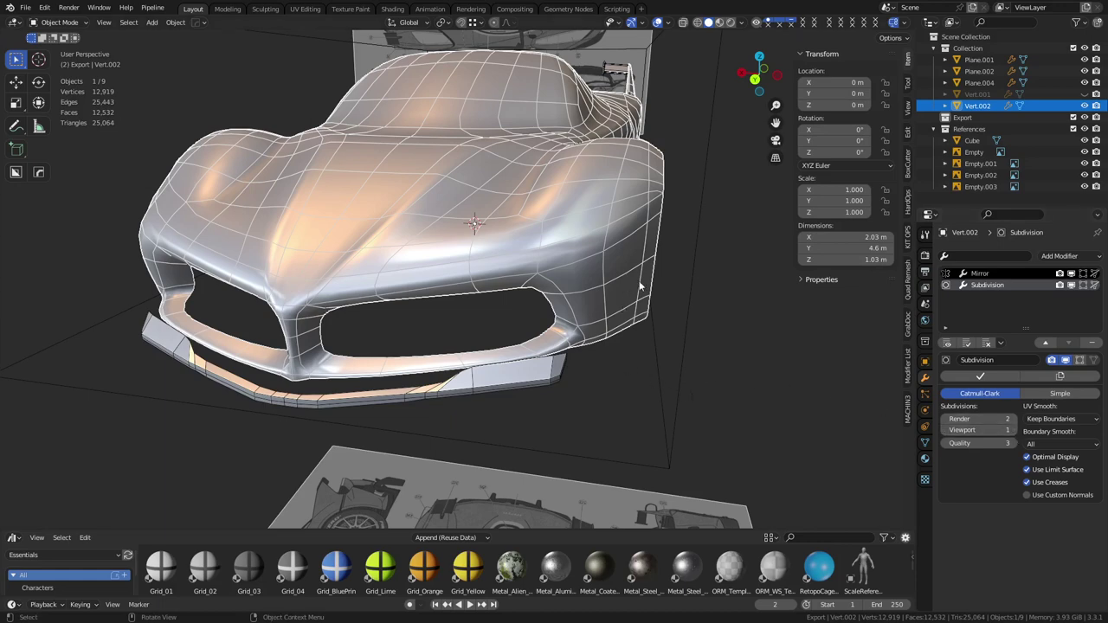
Try out a mesh conversion of the low-subdivision duplicate and undo it
{"action": "right_click", "coordinate": [590, 278]}
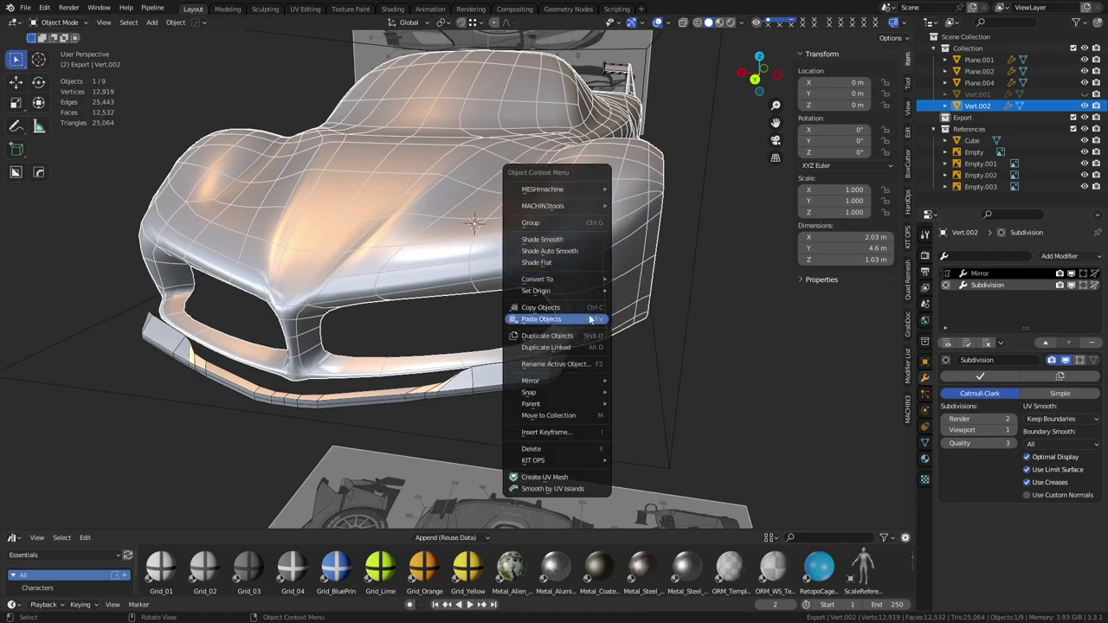
{"action": "mouse_move", "coordinate": [588, 278]}
{"action": "left_click", "coordinate": [650, 293]}
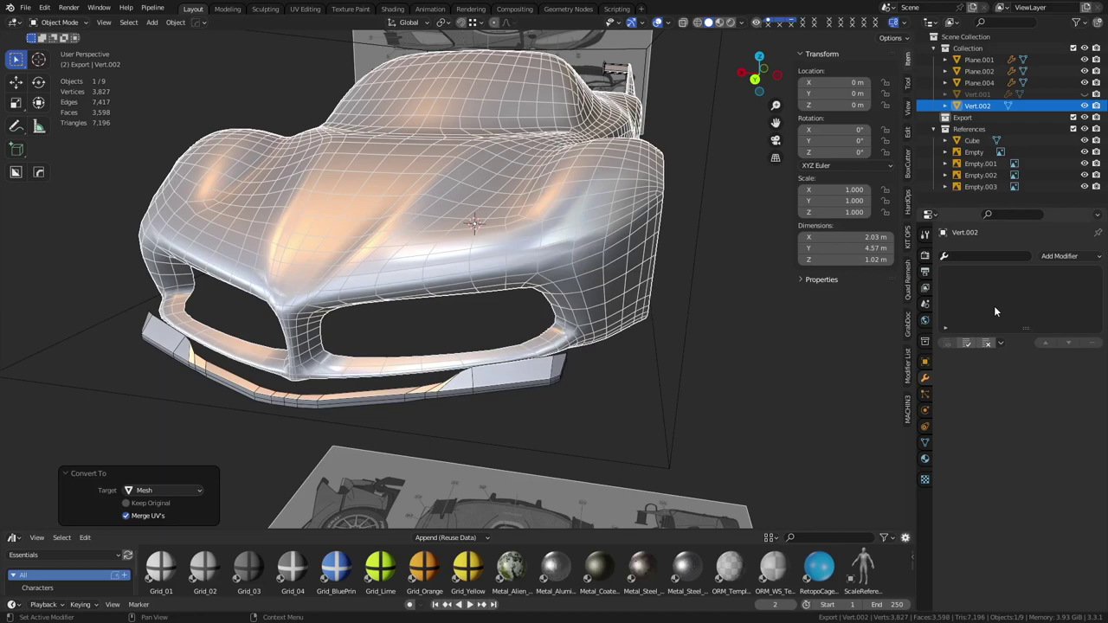
{"action": "key", "text": "ctrl+z"}
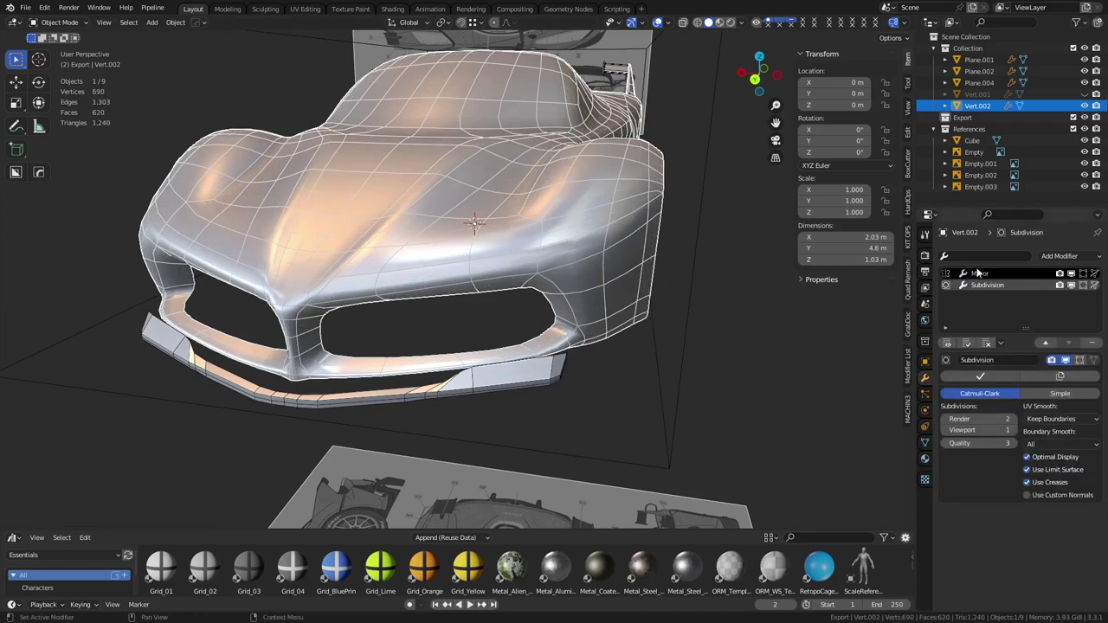
Convert the duplicate body Vert.002 to a mesh with its mirror and subdivision applied, and deselect it
{"action": "right_click", "coordinate": [530, 208]}
{"action": "mouse_move", "coordinate": [531, 208]}
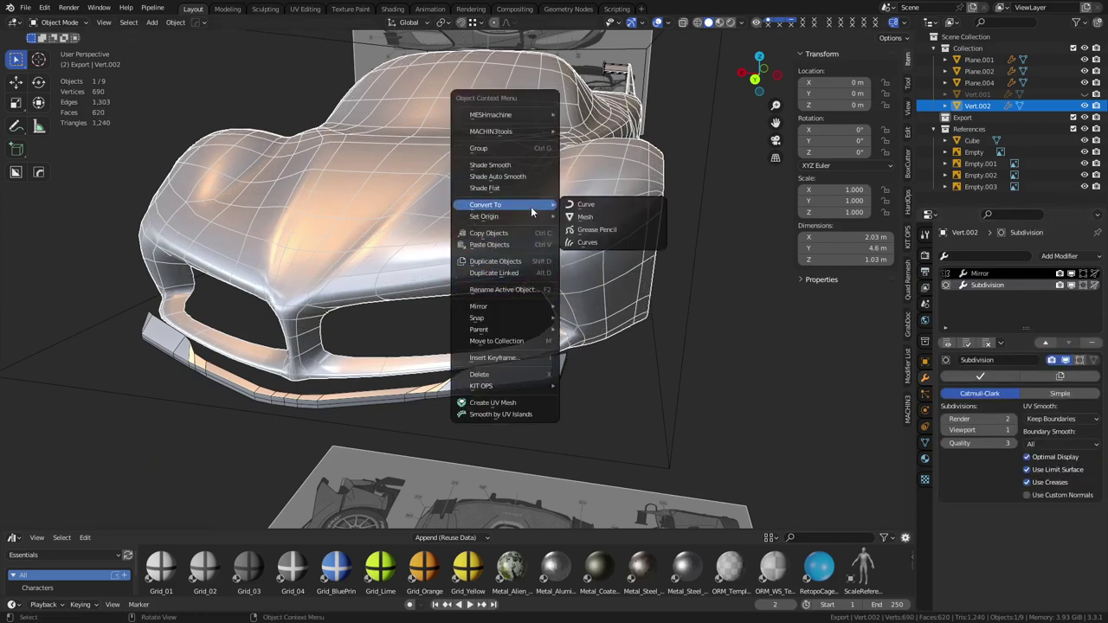
{"action": "left_click", "coordinate": [613, 217]}
{"action": "left_click", "coordinate": [711, 310]}
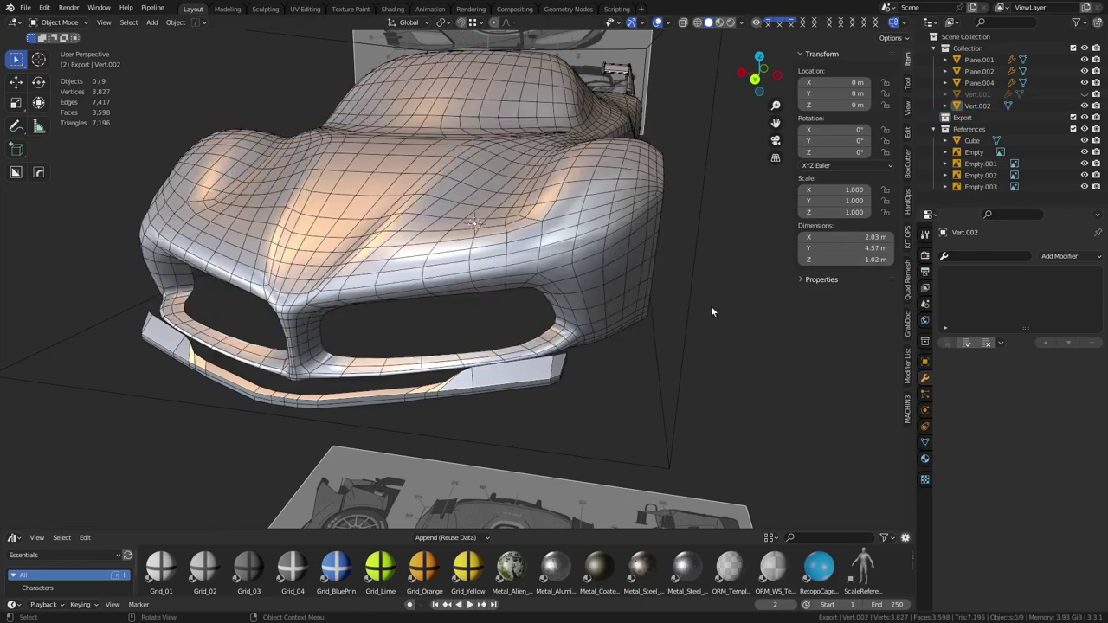
Enter vertex editing on the converted body Vert.002 and select a short path of four vertices on the hood beside the fender
{"action": "scroll", "coordinate": [604, 255], "scroll_direction": "up", "scroll_amount": 3}
{"action": "left_click", "coordinate": [599, 252]}
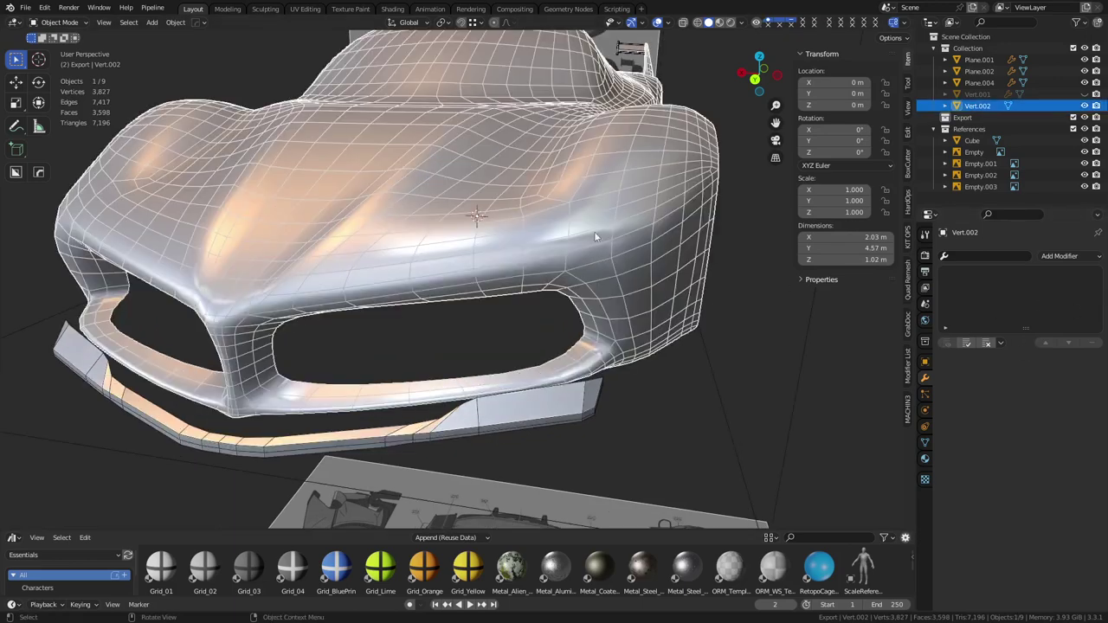
{"action": "mouse_move", "coordinate": [594, 232]}
{"action": "middle_mouse_down"}
{"action": "mouse_move", "coordinate": [532, 313]}
{"action": "mouse_move", "coordinate": [561, 276]}
{"action": "mouse_move", "coordinate": [426, 271]}
{"action": "mouse_move", "coordinate": [519, 266]}
{"action": "middle_mouse_up"}
{"action": "key", "text": "alt+z"}
{"action": "key", "text": "alt+z"}
{"action": "key", "text": "shift+w"}
{"action": "key", "text": "ctrl+Tab"}
{"action": "left_click", "coordinate": [489, 266]}
{"action": "left_click", "coordinate": [375, 229]}
{"action": "left_click", "coordinate": [424, 259], "text": "ctrl"}
Frame the selected hood vertices and try to raise them along the Z axis
{"action": "key", "text": "grave"}
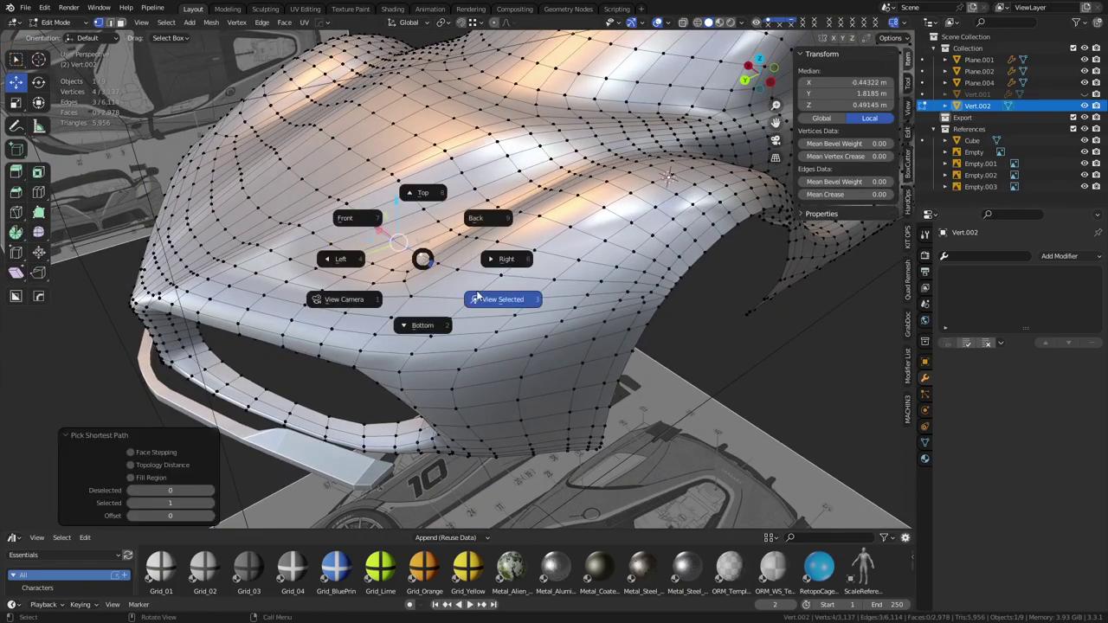
{"action": "left_click", "coordinate": [478, 297]}
{"action": "scroll", "coordinate": [485, 298], "scroll_direction": "down", "scroll_amount": 5}
{"action": "middle_click_drag", "start_coordinate": [492, 299], "coordinate": [577, 259]}
{"action": "scroll", "coordinate": [562, 271], "scroll_direction": "up", "scroll_amount": 3}
{"action": "key", "text": "g"}
{"action": "key", "text": "z"}
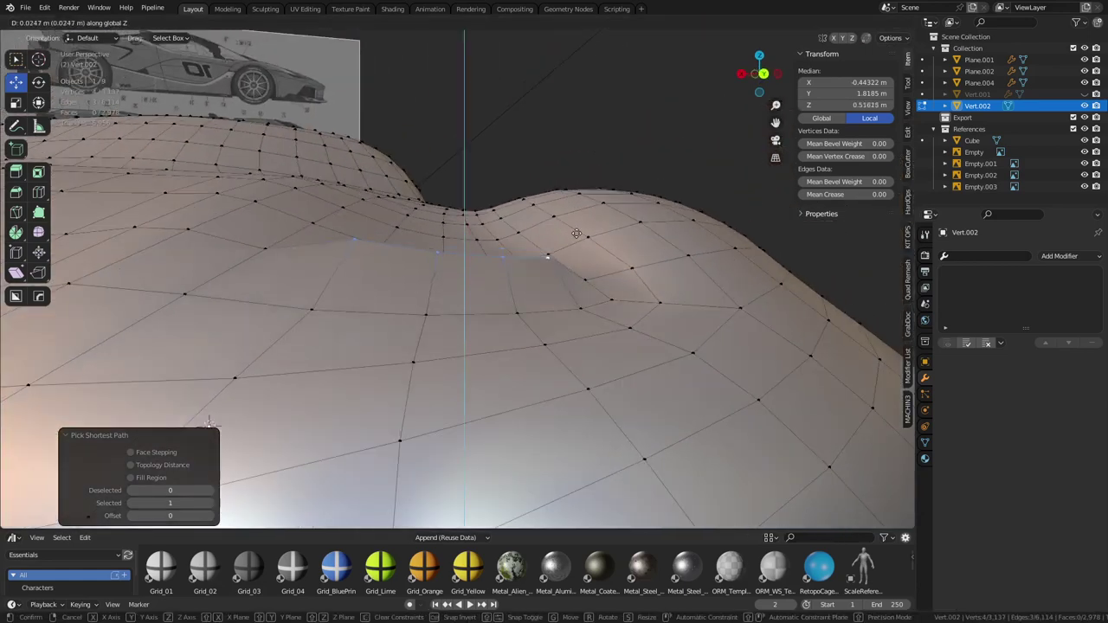
{"action": "right_click", "coordinate": [571, 258]}
Try moving single hood vertices beside the fender, raising one about 0.0055 m along Z
{"action": "left_click", "coordinate": [376, 253]}
{"action": "key", "text": "g"}
{"action": "right_click", "coordinate": [353, 270]}
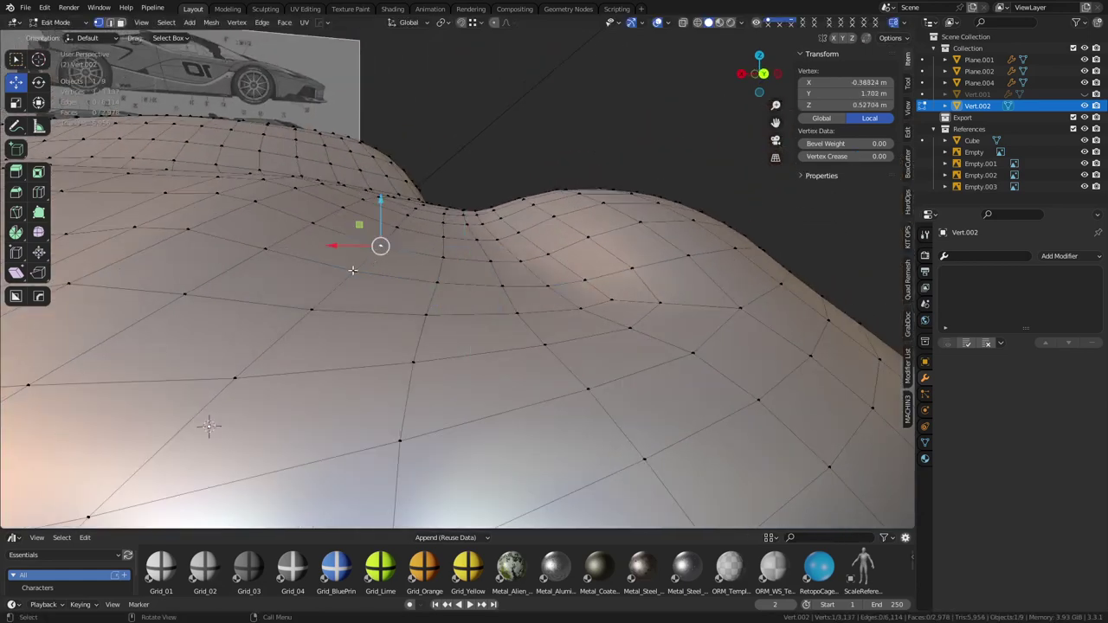
{"action": "left_click", "coordinate": [354, 271]}
{"action": "key", "text": "g"}
{"action": "key", "text": "z"}
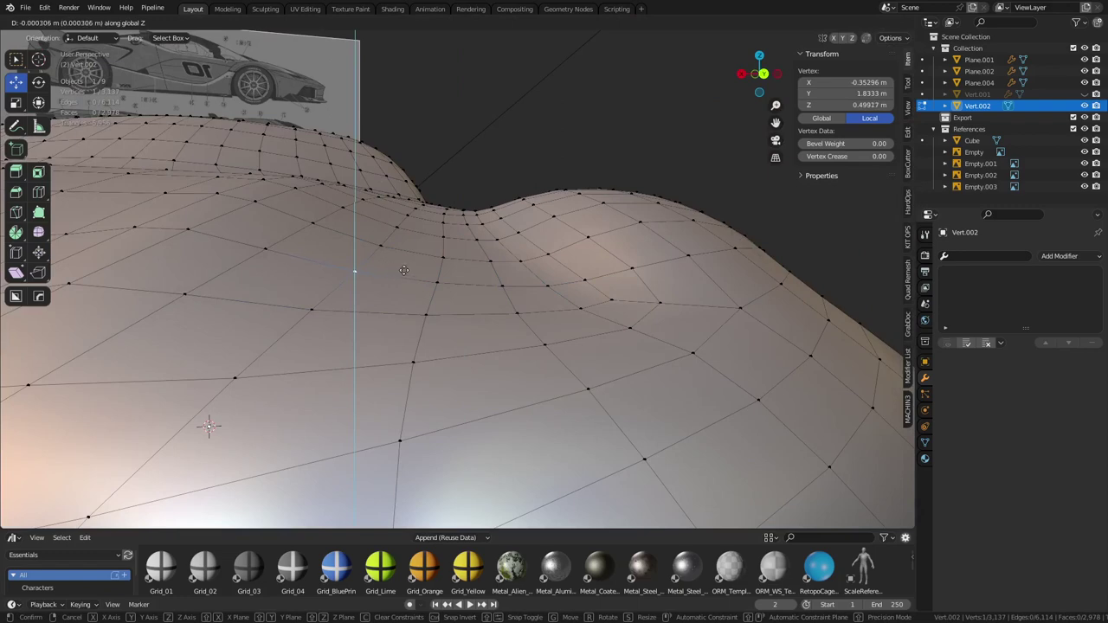
{"action": "left_click", "coordinate": [435, 201]}
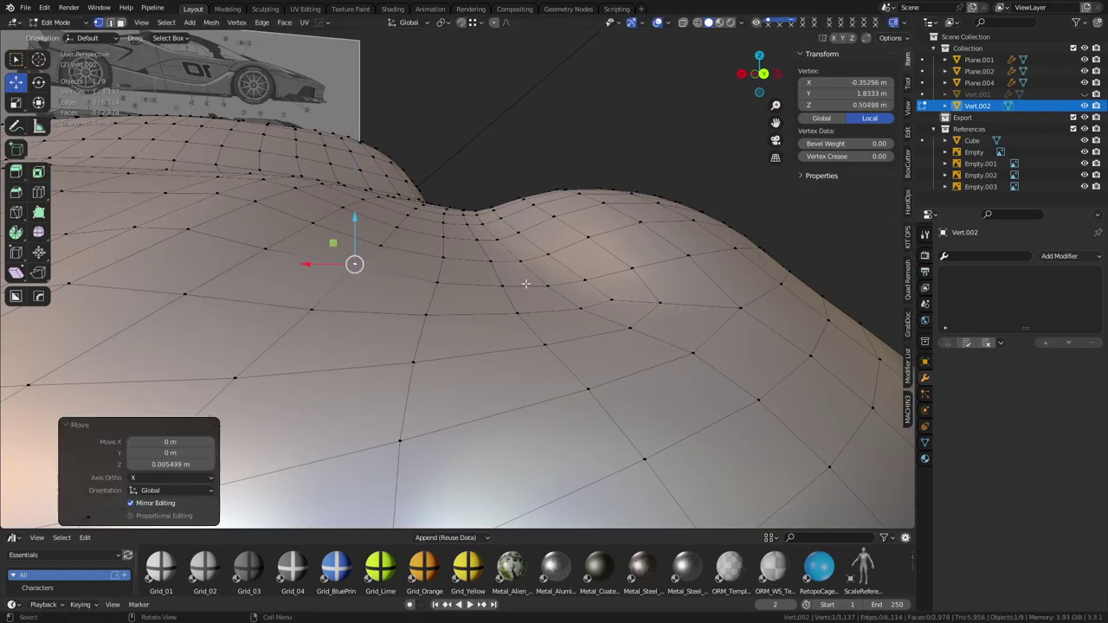
Try raising a neighbouring hood vertex along Z and check the surface shading outside mesh editing
{"action": "left_click", "coordinate": [552, 283]}
{"action": "key", "text": "g"}
{"action": "key", "text": "z"}
{"action": "left_click", "coordinate": [564, 230]}
{"action": "middle_click_drag", "start_coordinate": [661, 227], "coordinate": [545, 291]}
{"action": "key", "text": "Tab"}
{"action": "scroll", "coordinate": [559, 306], "scroll_direction": "down", "scroll_amount": 5}
{"action": "key", "text": "Tab"}
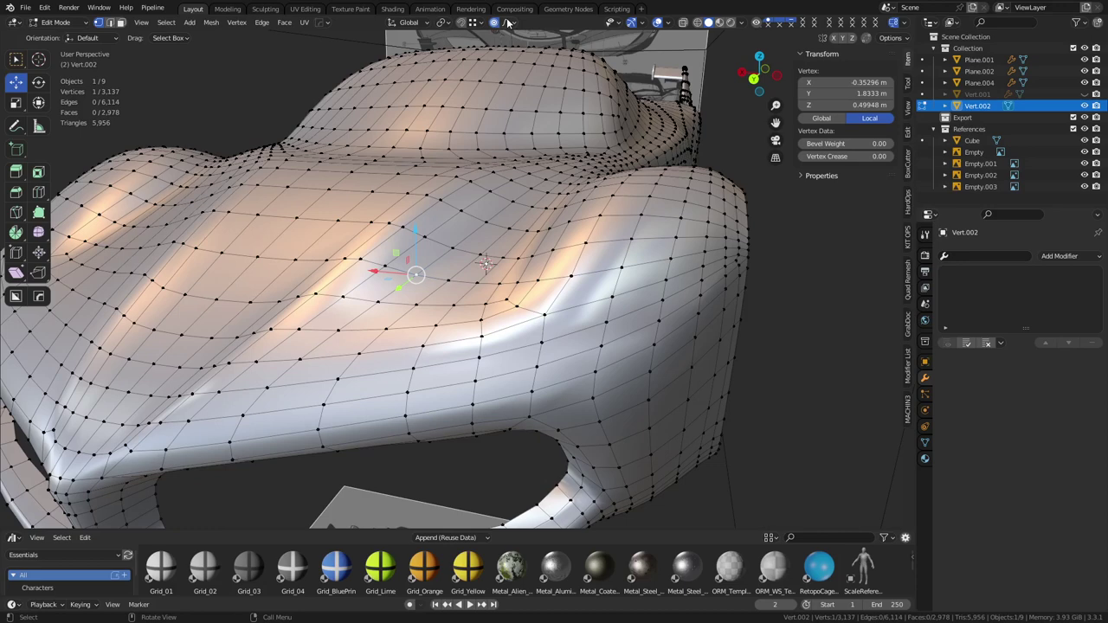
Try lowering a six-vertex path across the hood about 0.055 m along Z with smooth proportional editing at size 0.218
{"action": "left_click", "coordinate": [509, 284], "text": "ctrl"}
{"action": "key", "text": "g"}
{"action": "key", "text": "z"}
{"action": "scroll", "coordinate": [529, 268], "scroll_direction": "down", "scroll_amount": 3}
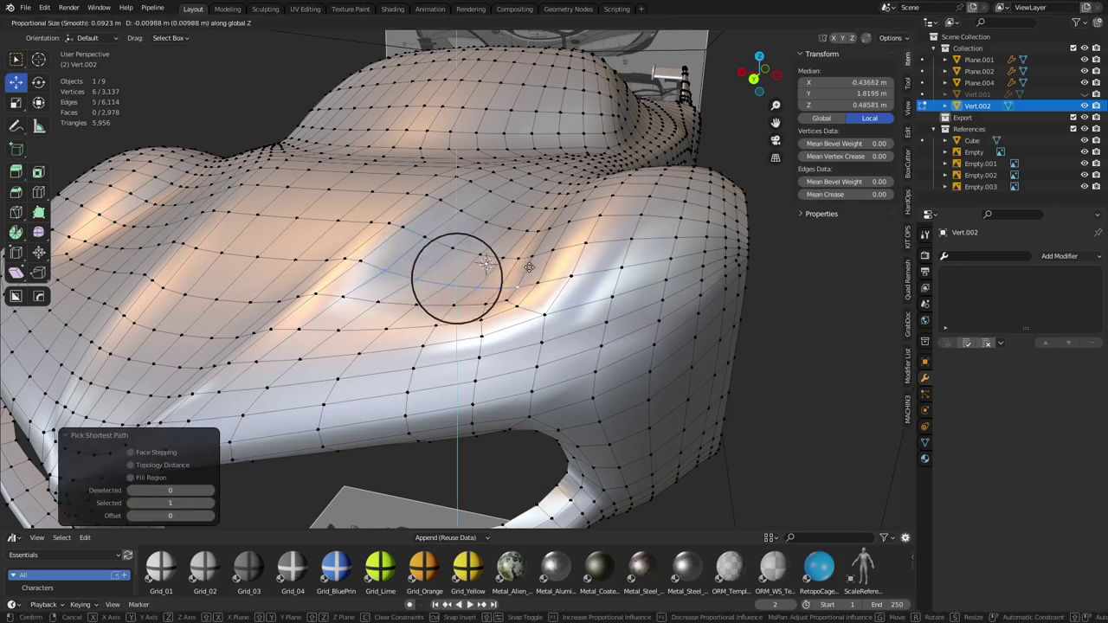
{"action": "scroll", "coordinate": [529, 267], "scroll_direction": "down", "scroll_amount": 7}
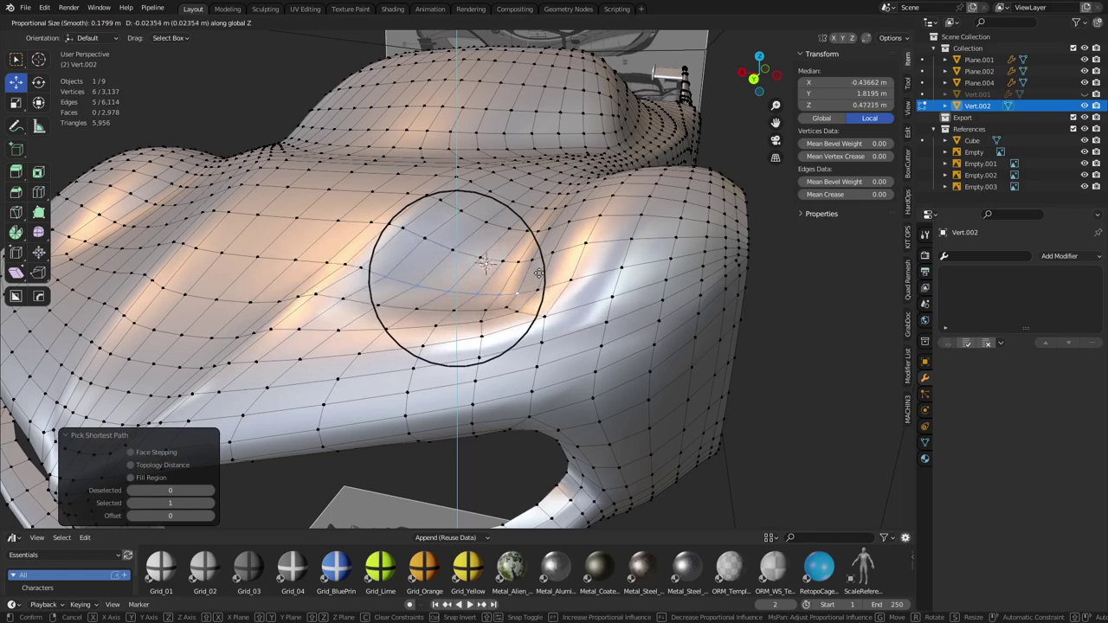
{"action": "scroll", "coordinate": [542, 279], "scroll_direction": "down", "scroll_amount": 2}
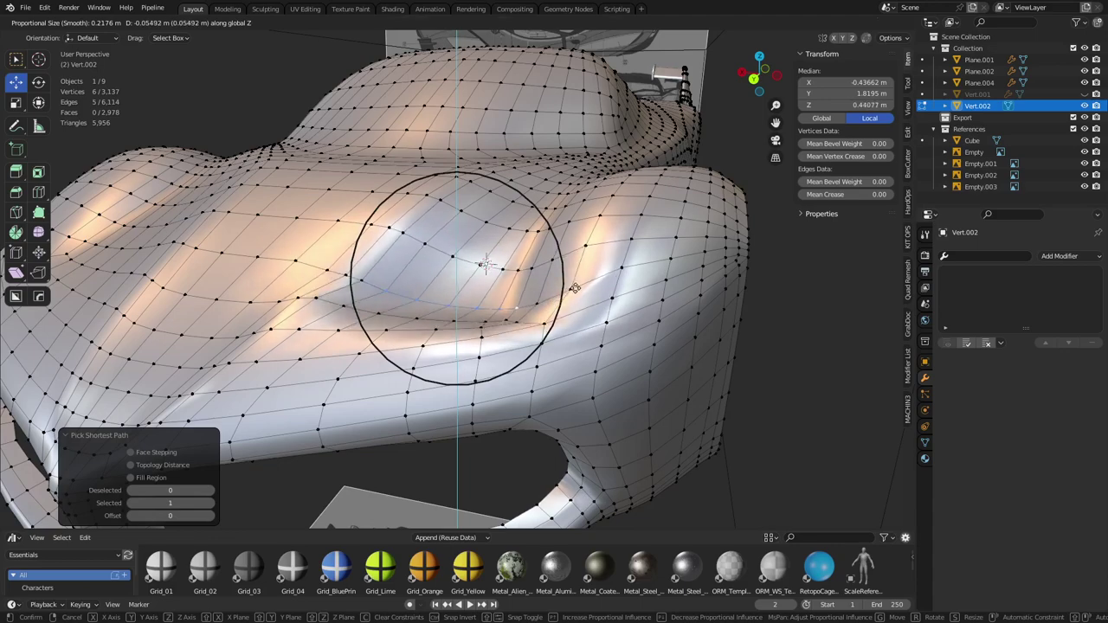
{"action": "left_click", "coordinate": [575, 289]}
{"action": "middle_click_drag", "start_coordinate": [575, 289], "coordinate": [659, 321]}
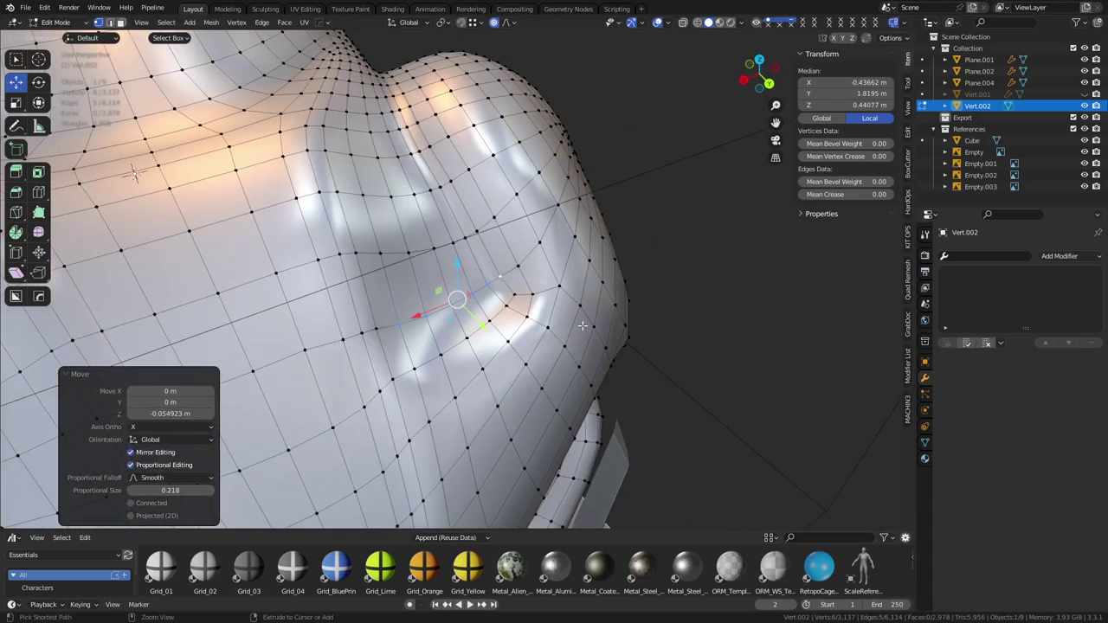
{"action": "key", "text": "ctrl+z"}
Switch to face selection and select a continuous strip of faces curving from the front of the hood up over the fender
{"action": "key", "text": "Tab"}
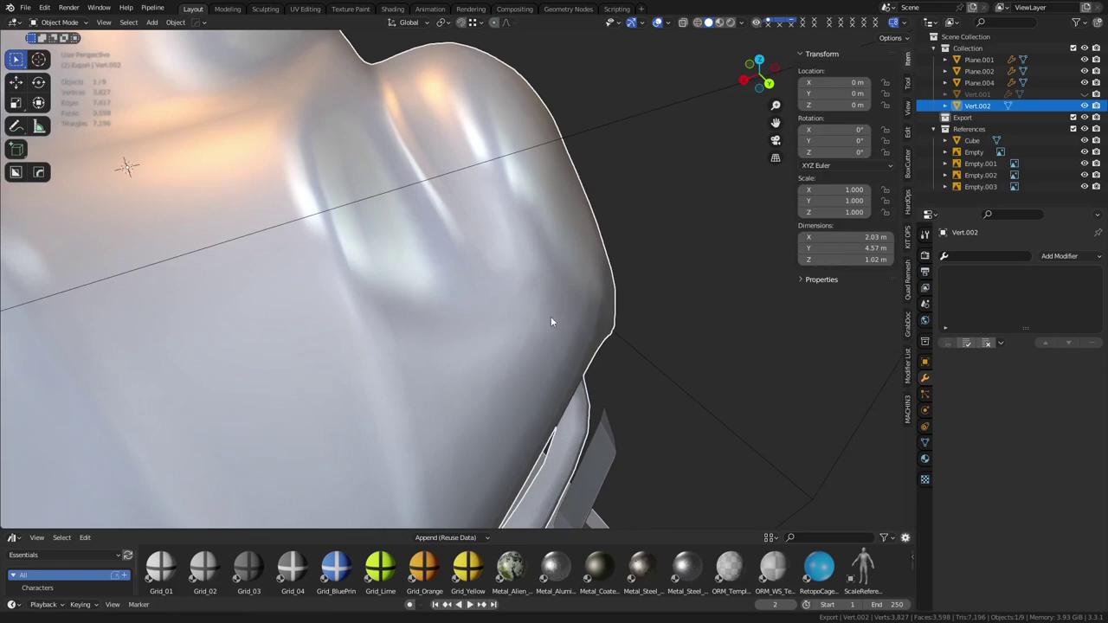
{"action": "key", "text": "Tab"}
{"action": "key", "text": "3"}
{"action": "left_click", "coordinate": [433, 401]}
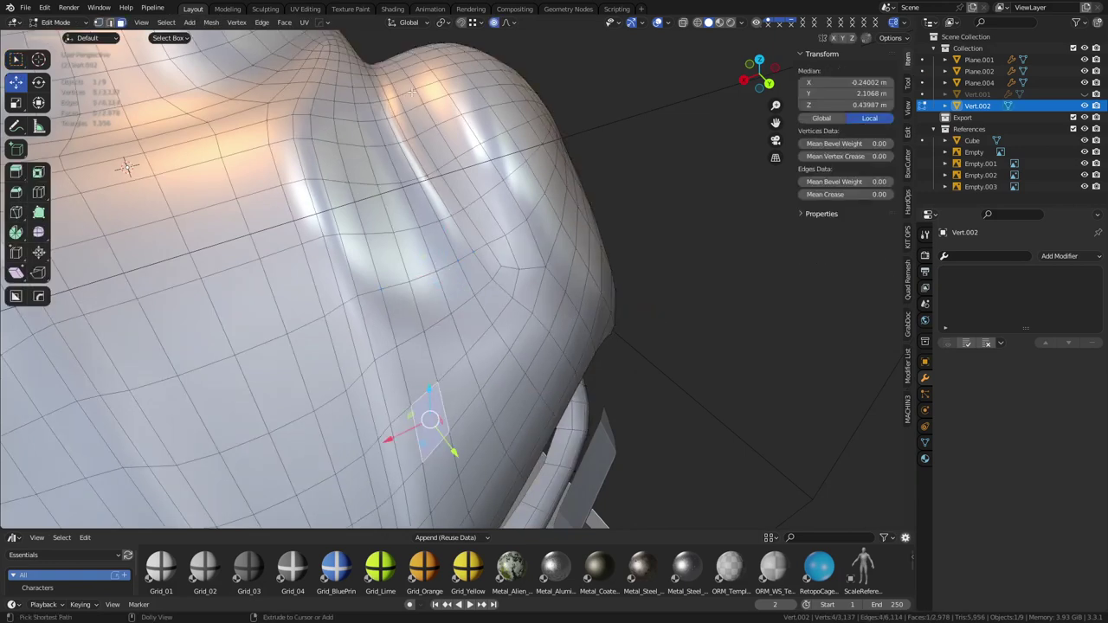
{"action": "left_click", "coordinate": [413, 63], "text": "ctrl+shift"}
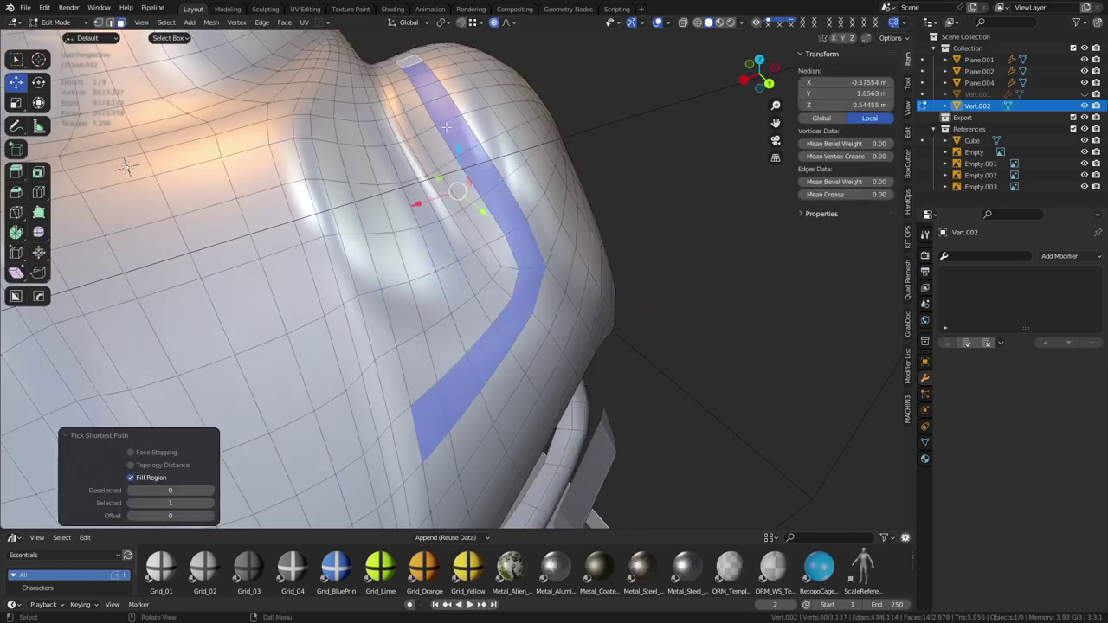
{"action": "left_click", "coordinate": [762, 329]}
Add the faces between the hood crease and the fender strip with circle select, trimming the stray faces at the upper edge
{"action": "key", "text": "c"}
{"action": "mouse_move", "coordinate": [470, 361]}
{"action": "left_mouse_down"}
{"action": "mouse_move", "coordinate": [433, 364]}
{"action": "mouse_move", "coordinate": [368, 180]}
{"action": "mouse_move", "coordinate": [352, 185]}
{"action": "left_mouse_up"}
{"action": "mouse_move", "coordinate": [334, 120]}
{"action": "left_mouse_down"}
{"action": "mouse_move", "coordinate": [403, 117]}
{"action": "mouse_move", "coordinate": [430, 199]}
{"action": "mouse_move", "coordinate": [467, 186]}
{"action": "mouse_move", "coordinate": [509, 278]}
{"action": "left_mouse_up"}
{"action": "middle_click_drag", "start_coordinate": [334, 283], "coordinate": [335, 313]}
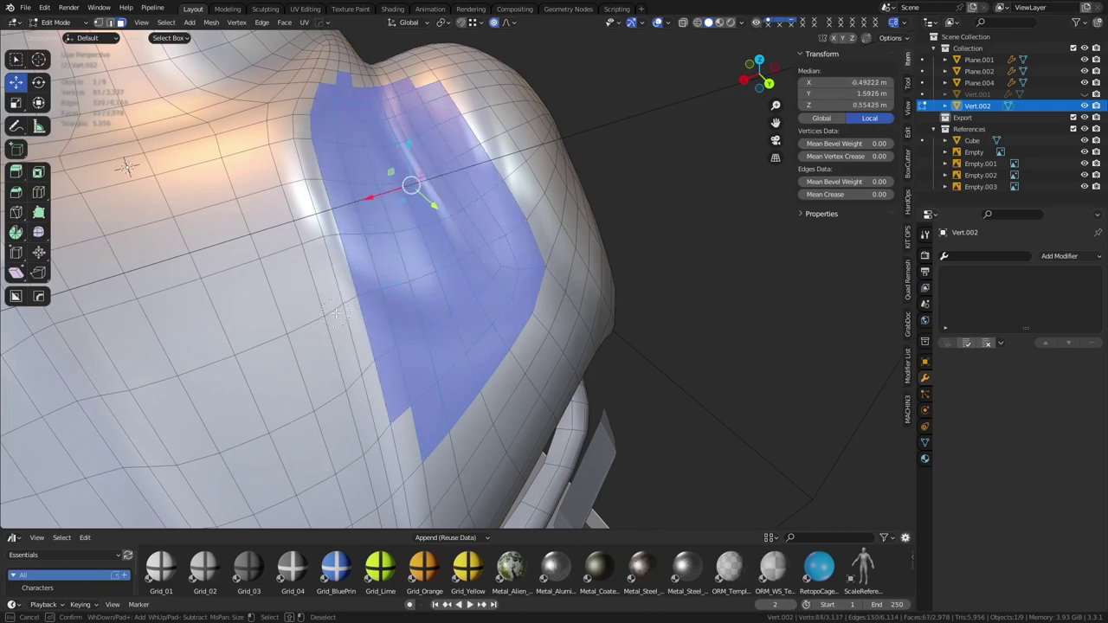
{"action": "mouse_move", "coordinate": [392, 65]}
{"action": "middle_mouse_down"}
{"action": "mouse_move", "coordinate": [327, 82]}
{"action": "mouse_move", "coordinate": [384, 73]}
{"action": "middle_mouse_up"}
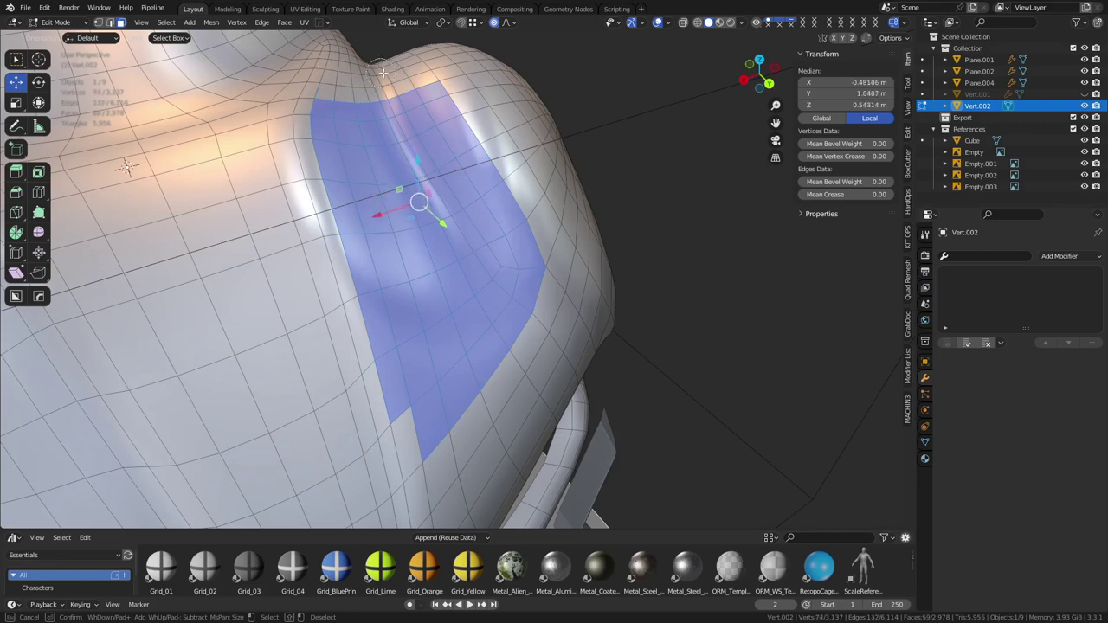
{"action": "left_click", "coordinate": [414, 435]}
{"action": "key", "text": "Escape"}
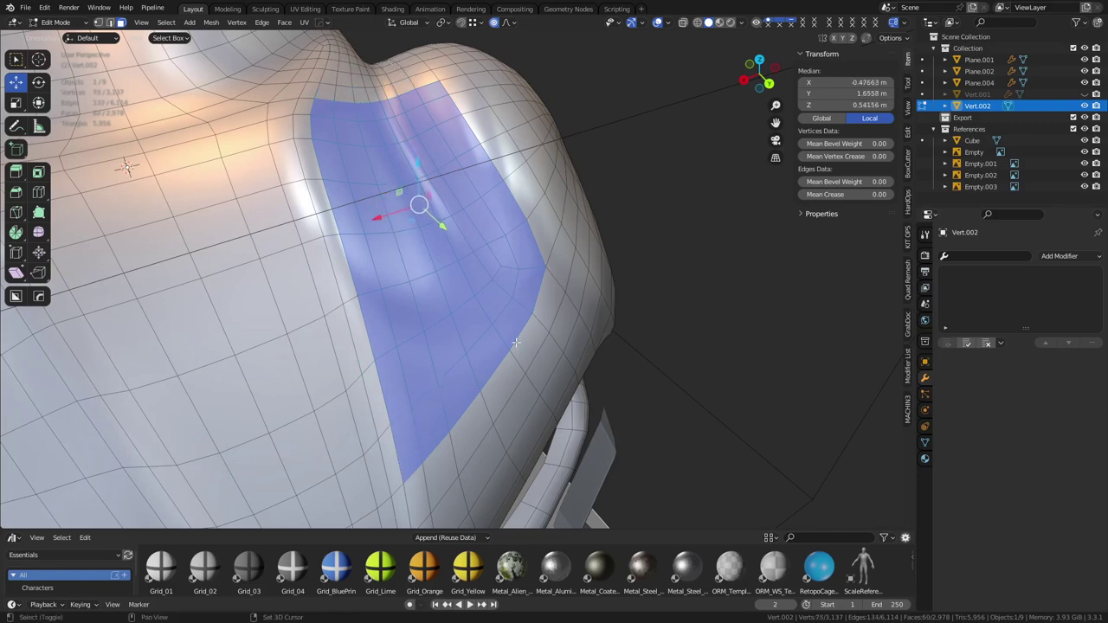
Hide all unselected faces to isolate the selected hood and fender patch
{"action": "key", "text": "shift+h"}
{"action": "middle_click_drag", "start_coordinate": [540, 370], "coordinate": [392, 251]}
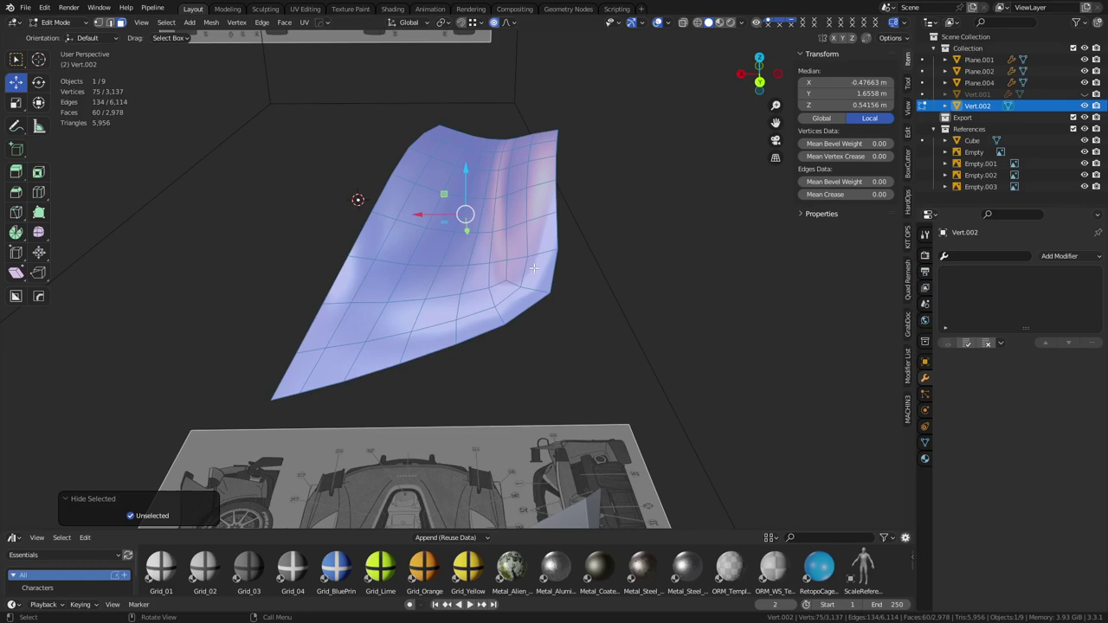
{"action": "middle_click_drag", "start_coordinate": [504, 278], "coordinate": [468, 268]}
Try lowering the lengthwise edge loop through the isolated hood patch about 0.042 m along Z, with smooth proportional editing at size 0.092
{"action": "scroll", "coordinate": [637, 247], "scroll_direction": "up", "scroll_amount": 2}
{"action": "key", "text": "2"}
{"action": "left_click", "coordinate": [436, 252], "text": "alt"}
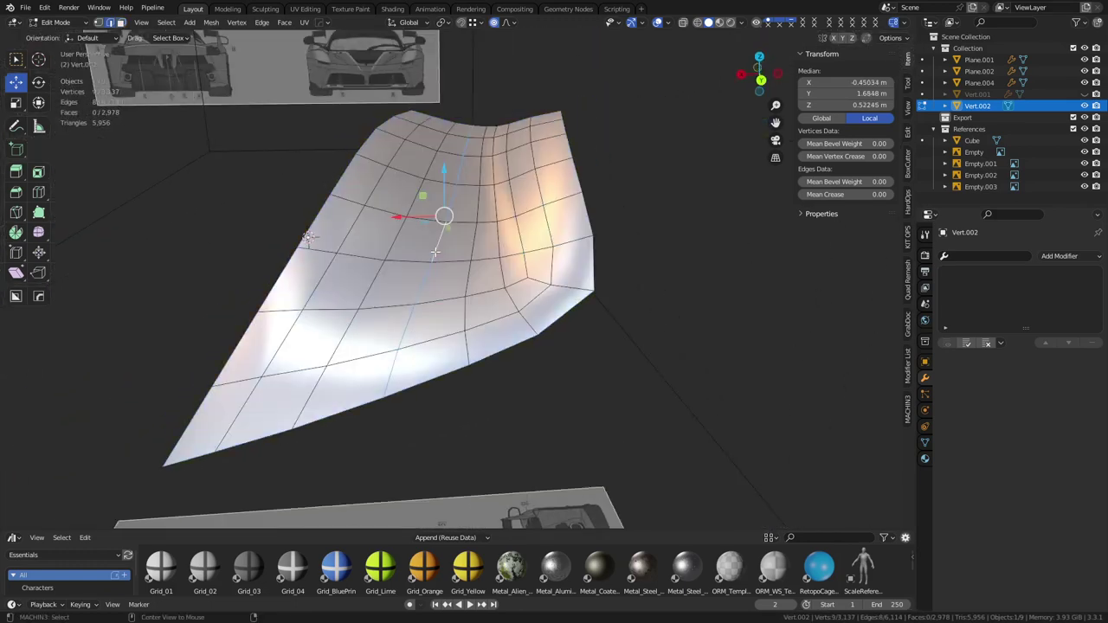
{"action": "key", "text": "g"}
{"action": "key", "text": "z"}
{"action": "scroll", "coordinate": [544, 260], "scroll_direction": "up", "scroll_amount": 11}
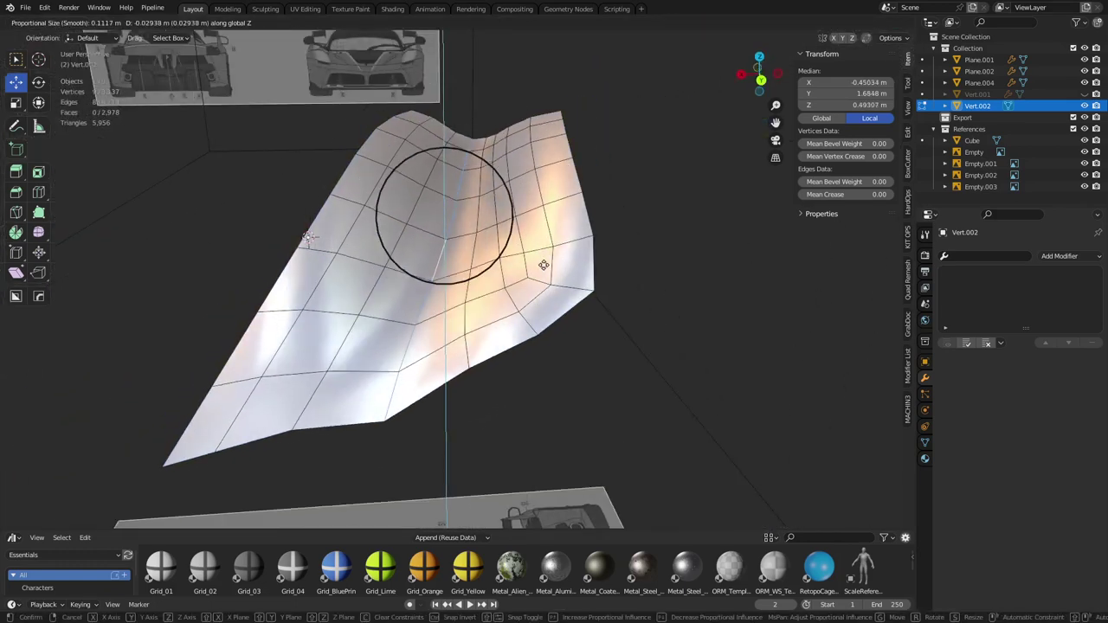
{"action": "left_click", "coordinate": [546, 272]}
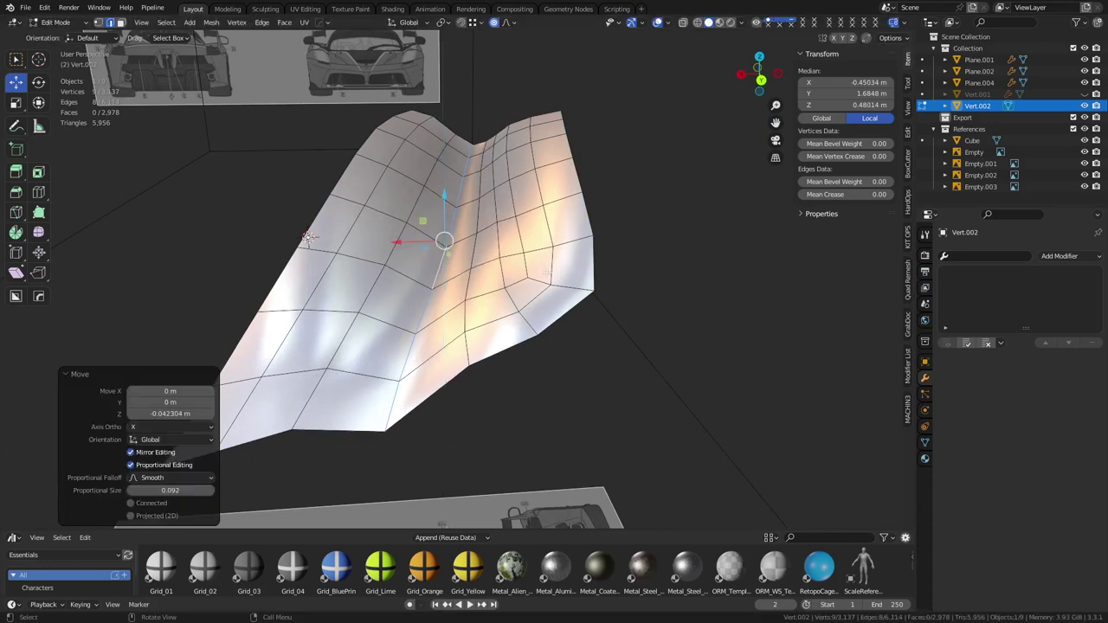
Reveal the hidden faces and preview the body with a level 1 subdivision, inspecting the hood dip from the front
{"action": "key", "text": "alt+h"}
{"action": "middle_click_drag", "start_coordinate": [307, 236], "coordinate": [582, 370]}
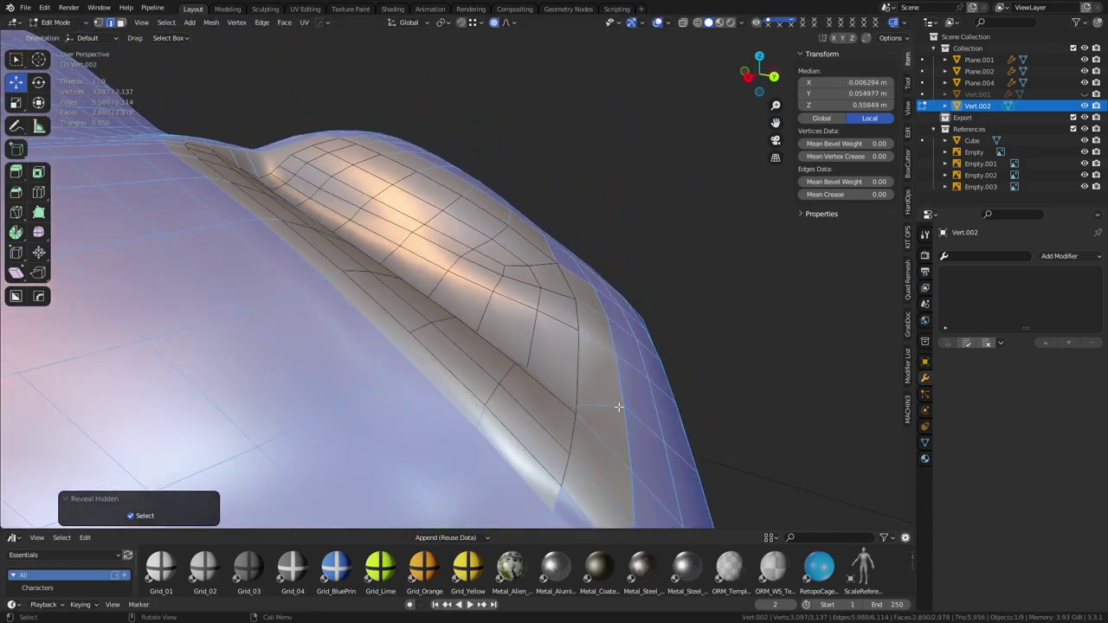
{"action": "key", "text": "ctrl+Tab"}
{"action": "left_click", "coordinate": [547, 407]}
{"action": "middle_click_drag", "start_coordinate": [546, 404], "coordinate": [468, 243]}
{"action": "key", "text": "ctrl+1"}
{"action": "scroll", "coordinate": [468, 321], "scroll_direction": "down", "scroll_amount": 3}
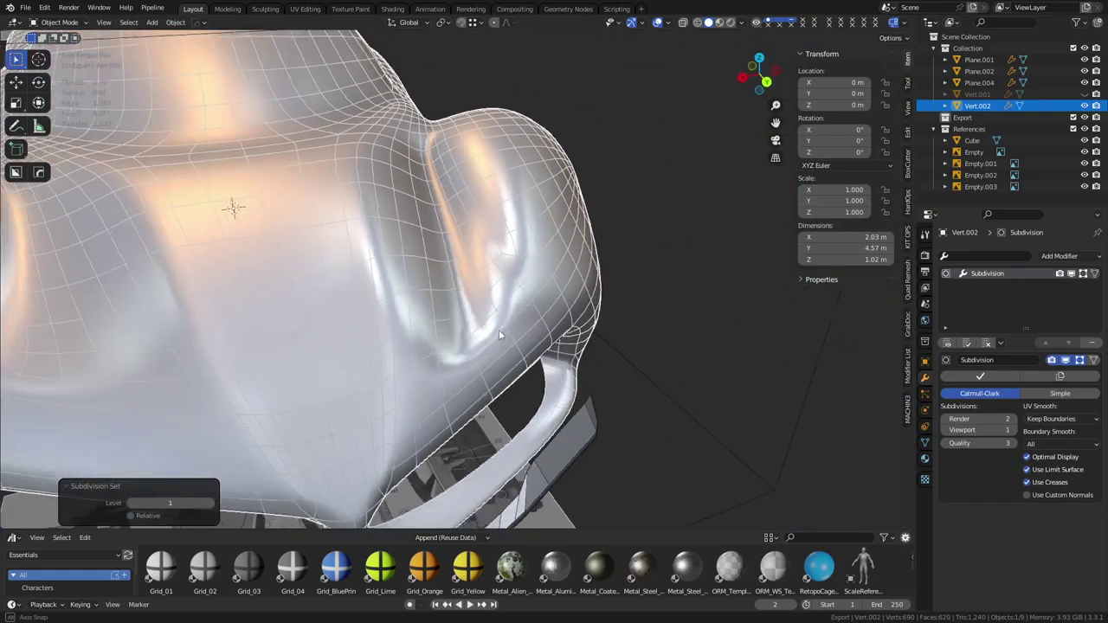
{"action": "middle_click_drag", "start_coordinate": [498, 330], "coordinate": [542, 327]}
{"action": "key", "text": "ctrl+a"}
{"action": "key", "text": "Tab"}
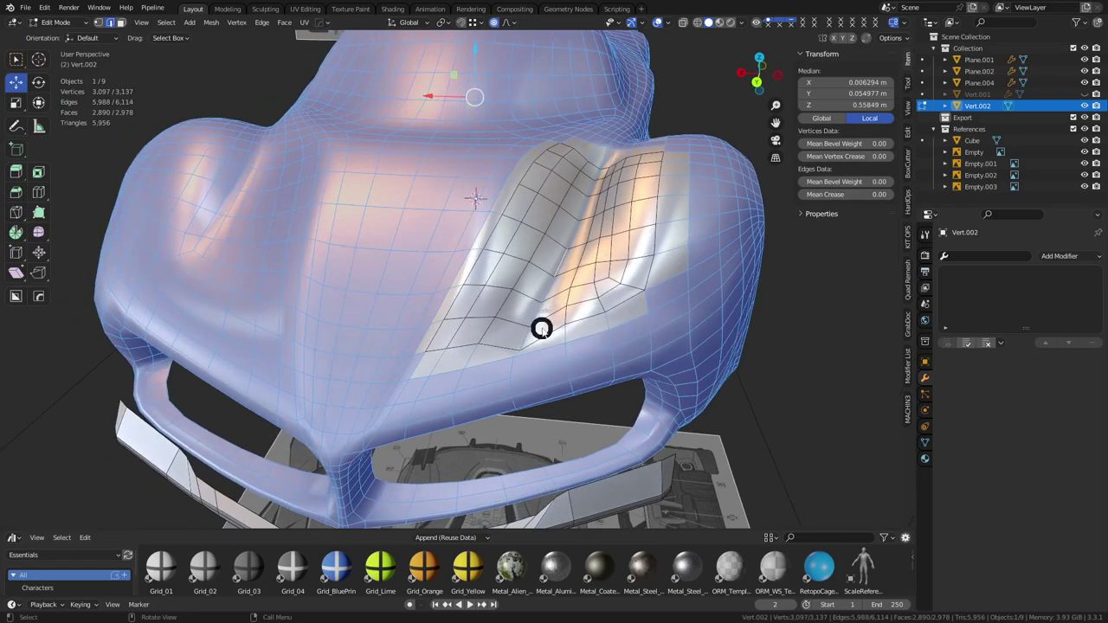
Undo the subdivision preview, the reveal of hidden faces and the lowering of the hood edge loop
{"action": "key", "text": "Tab"}
{"action": "key", "text": "ctrl+z"}
{"action": "key", "text": "ctrl+z"}
{"action": "key", "text": "ctrl+z"}
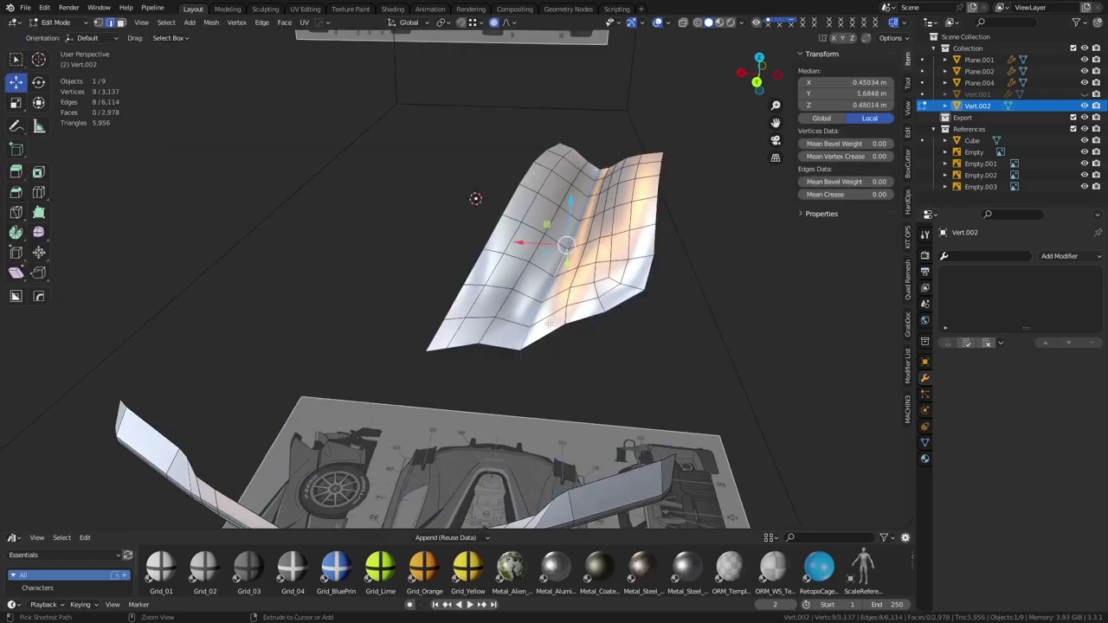
{"action": "key", "text": "Tab"}
{"action": "left_click", "coordinate": [466, 323]}
{"action": "mouse_move", "coordinate": [467, 323]}
{"action": "middle_mouse_down"}
{"action": "mouse_move", "coordinate": [430, 335]}
{"action": "mouse_move", "coordinate": [455, 337]}
{"action": "middle_mouse_up"}
{"action": "key", "text": "Tab"}
{"action": "left_click", "coordinate": [472, 341]}
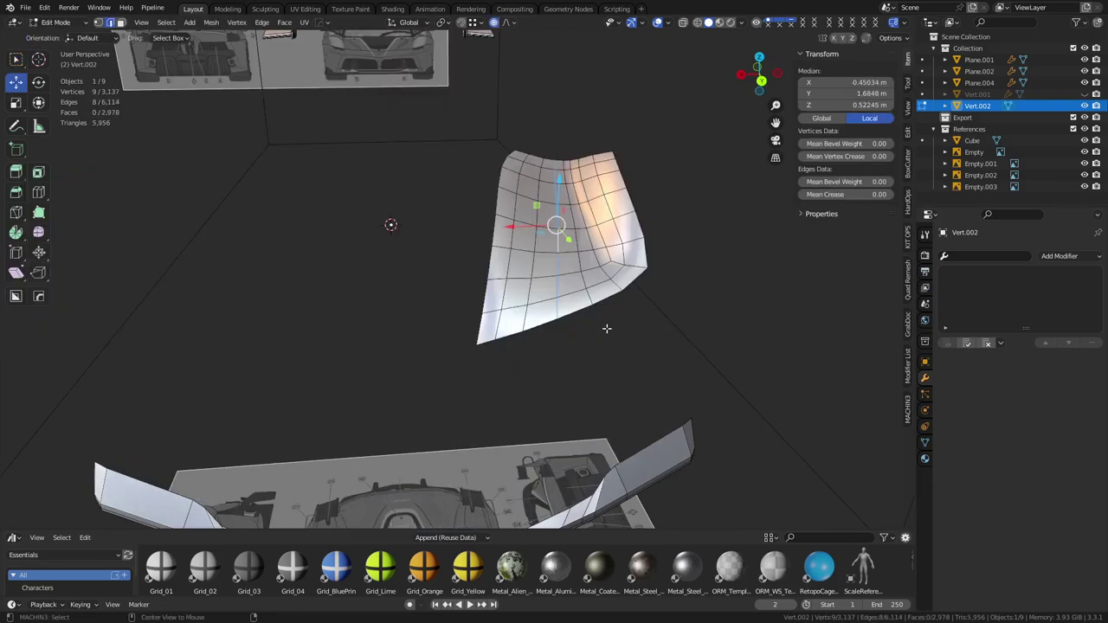
Reveal all hidden faces of the car body
{"action": "key", "text": "alt+h"}
{"action": "middle_click_drag", "start_coordinate": [557, 333], "coordinate": [547, 341]}
{"action": "middle_click_drag", "start_coordinate": [485, 319], "coordinate": [456, 341]}
Select the block of faces at the center of the hood's front and inset it about 0.012 m
{"action": "key", "text": "3"}
{"action": "left_click", "coordinate": [473, 351]}
{"action": "scroll", "coordinate": [448, 397], "scroll_direction": "up", "scroll_amount": 2}
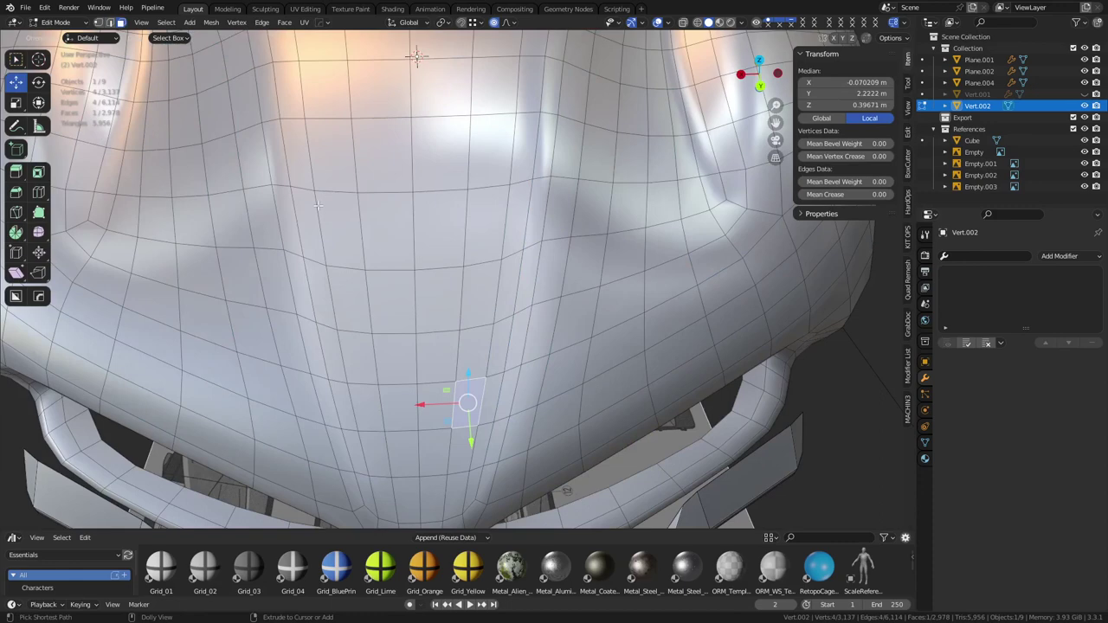
{"action": "left_click", "coordinate": [335, 153], "text": "ctrl+shift"}
{"action": "middle_click_drag", "start_coordinate": [589, 379], "coordinate": [603, 334], "text": "shift"}
{"action": "key", "text": "i"}
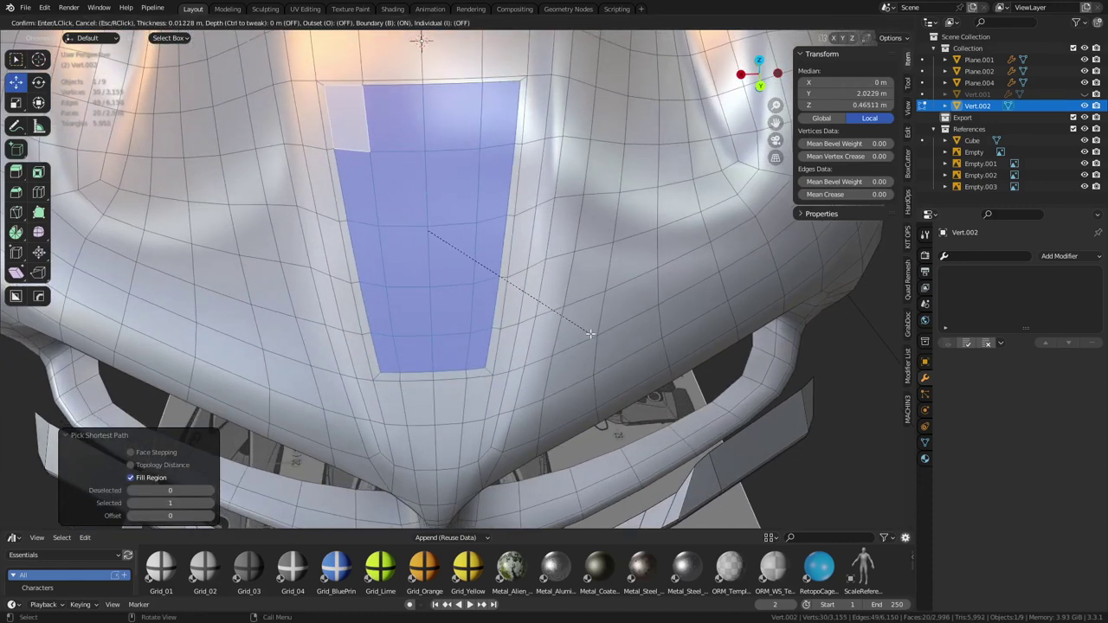
{"action": "left_click", "coordinate": [589, 334]}
Slide the inset's rear edges fully onto the adjoining edge and merge the whole mesh's overlapping vertices by distance at 0.0001 m
{"action": "left_click", "coordinate": [370, 94]}
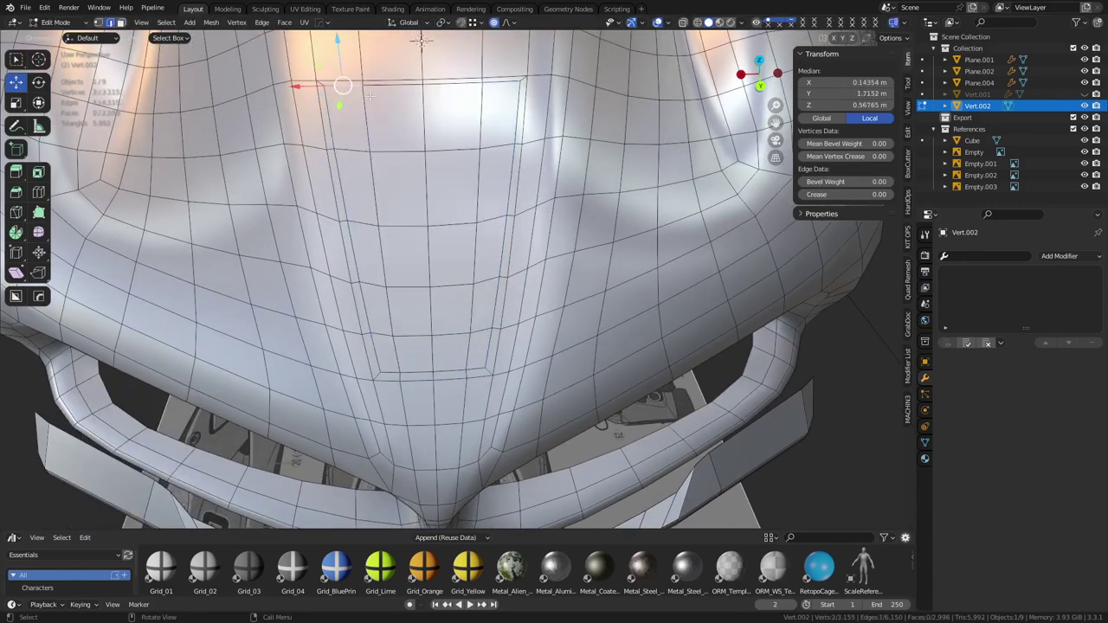
{"action": "left_click", "coordinate": [498, 89], "text": "ctrl"}
{"action": "key", "text": "g"}
{"action": "key", "text": "g"}
{"action": "left_click", "coordinate": [478, 109]}
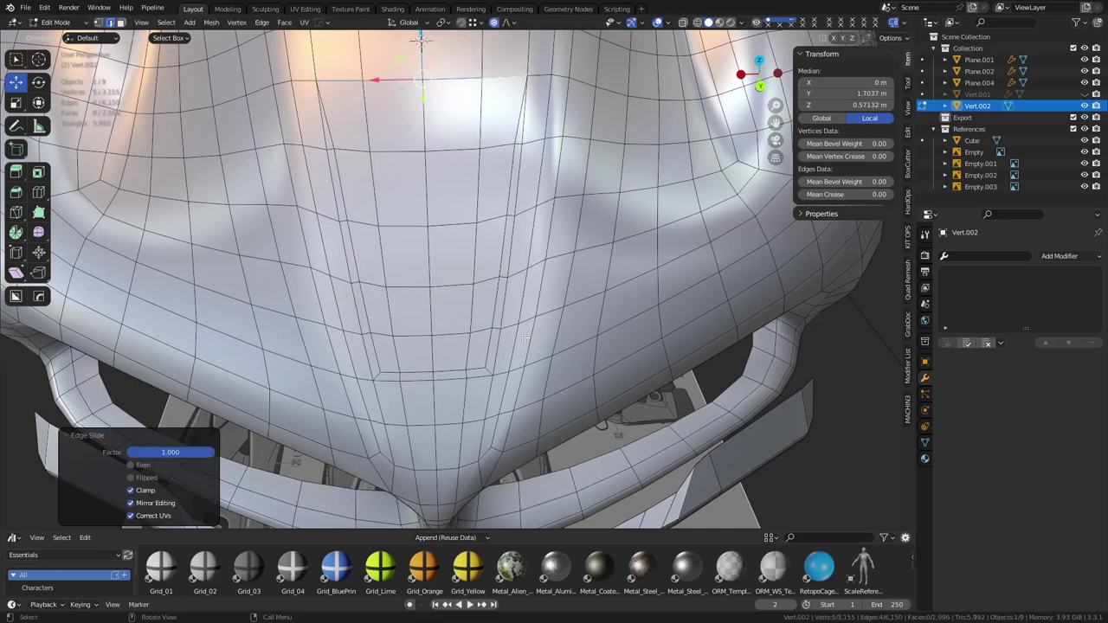
{"action": "key", "text": "a"}
{"action": "key", "text": "m"}
{"action": "left_click", "coordinate": [523, 341]}
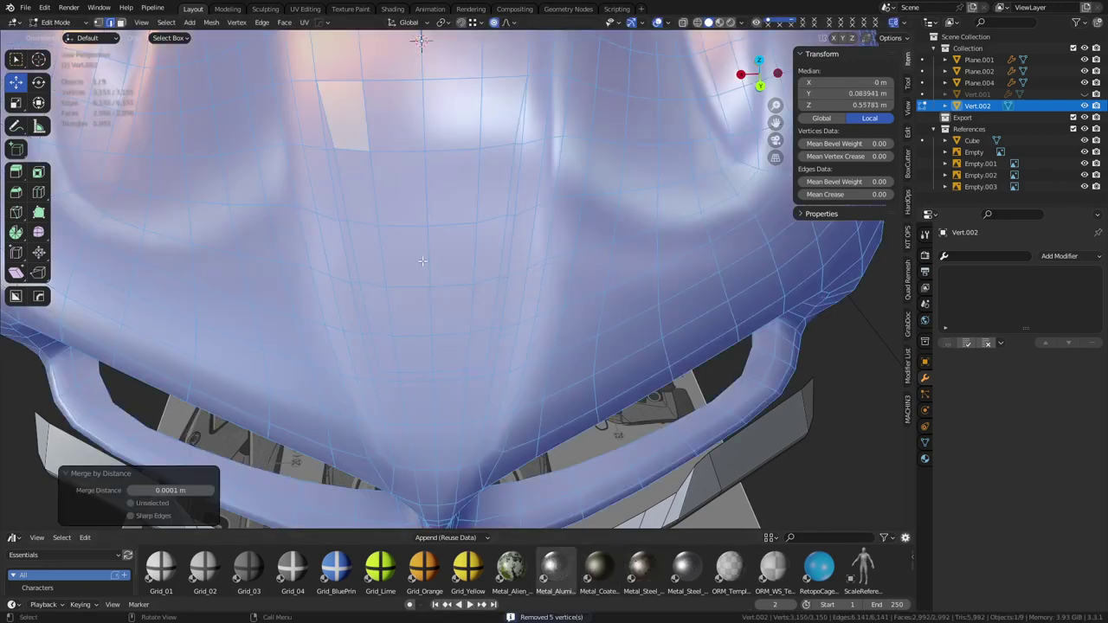
Select the inner faces of the hood panel and rotate them 3.85° in right orthographic view with proportional size 0.092
{"action": "key", "text": "3"}
{"action": "middle_click_drag", "start_coordinate": [484, 373], "coordinate": [528, 355]}
{"action": "left_click", "coordinate": [349, 205]}
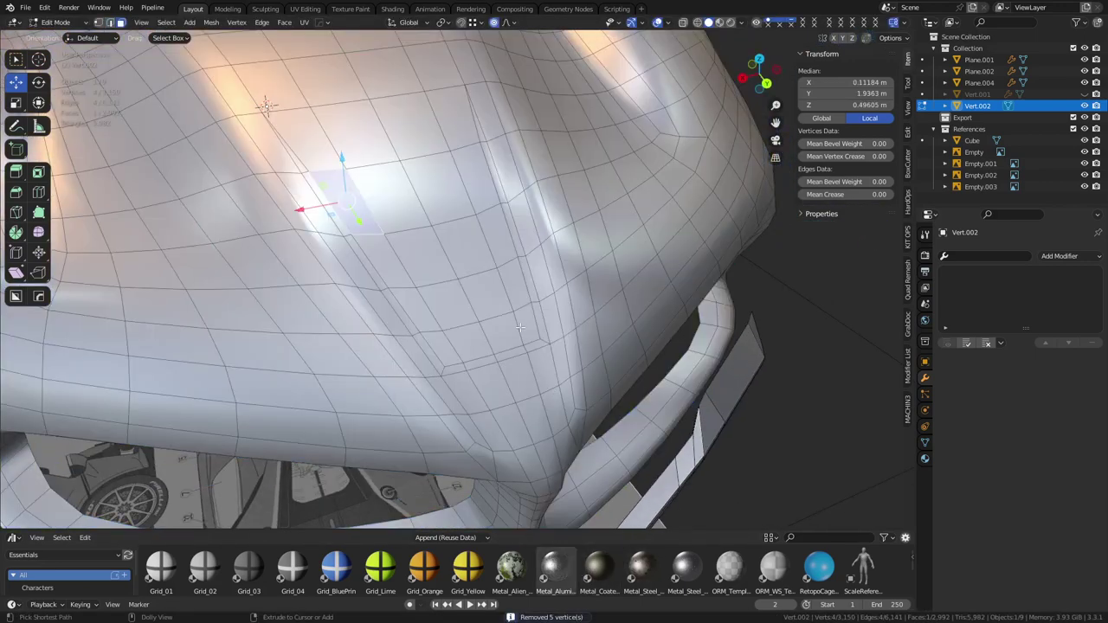
{"action": "left_click", "coordinate": [519, 327], "text": "ctrl+shift"}
{"action": "middle_click_drag", "start_coordinate": [613, 340], "coordinate": [690, 312]}
{"action": "middle_click_drag", "start_coordinate": [695, 272], "coordinate": [673, 307], "text": "shift"}
{"action": "key", "text": "alt+z"}
{"action": "key", "text": "r"}
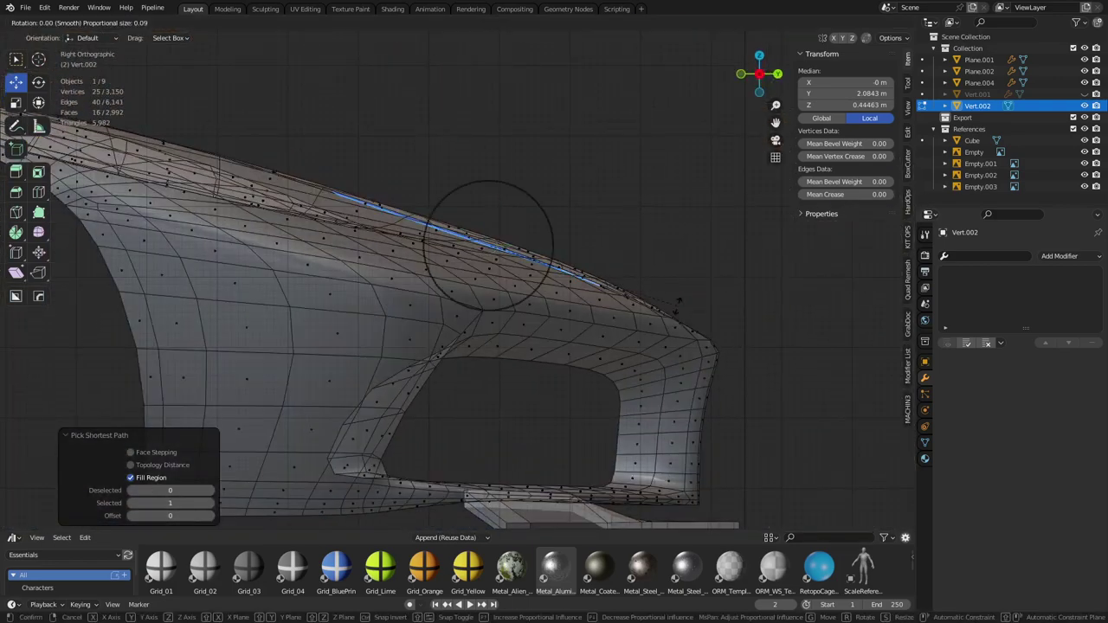
{"action": "left_click", "coordinate": [670, 316]}
Lower the rotated hood panel faces slightly along global Z with smooth proportional editing
{"action": "key", "text": "g"}
{"action": "key", "text": "z"}
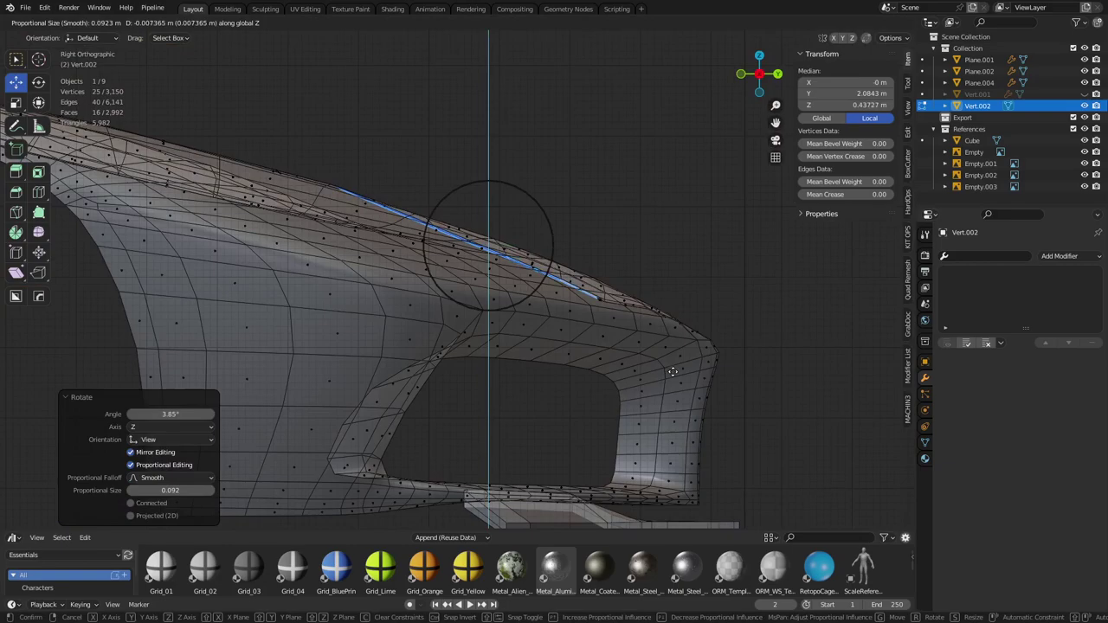
{"action": "left_click", "coordinate": [670, 403]}
{"action": "middle_click_drag", "start_coordinate": [669, 305], "coordinate": [453, 290]}
{"action": "key", "text": "alt+z"}
Add a level 2 Subdivision modifier to the body and turn off its display in edit mode
{"action": "key", "text": "Tab"}
{"action": "key", "text": "ctrl+2"}
{"action": "scroll", "coordinate": [452, 289], "scroll_direction": "up", "scroll_amount": 3}
{"action": "middle_click_drag", "start_coordinate": [526, 335], "coordinate": [572, 341]}
{"action": "key", "text": "Tab"}
{"action": "left_click", "coordinate": [601, 340]}
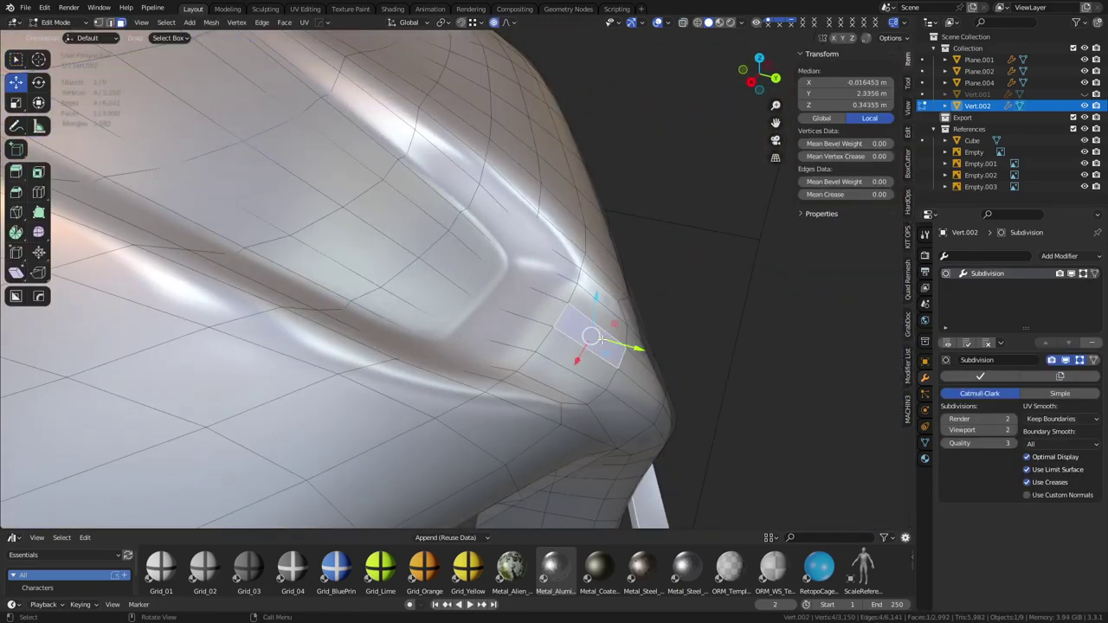
{"action": "left_click", "coordinate": [1080, 360]}
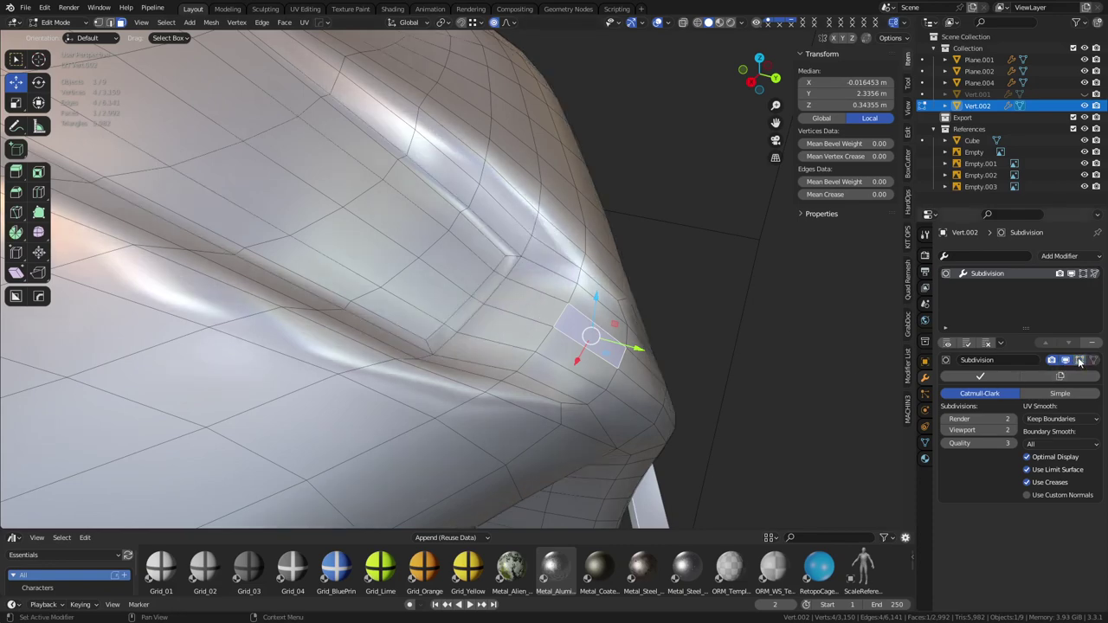
{"action": "key", "text": "ctrl+r"}
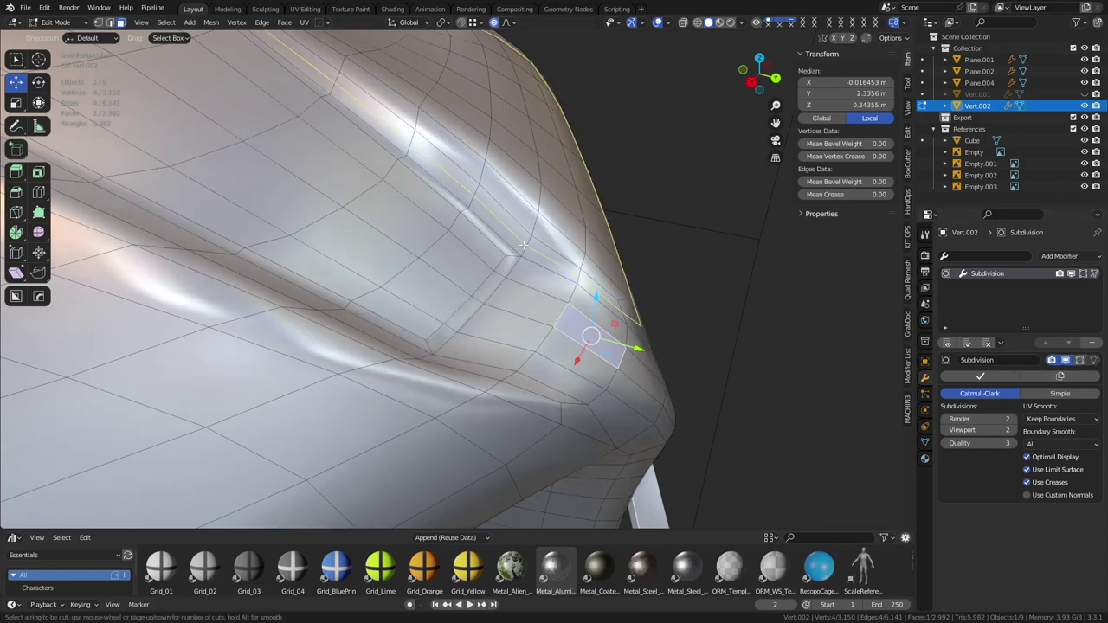
{"action": "right_click", "coordinate": [511, 255]}
{"action": "middle_click_drag", "start_coordinate": [511, 254], "coordinate": [517, 281]}
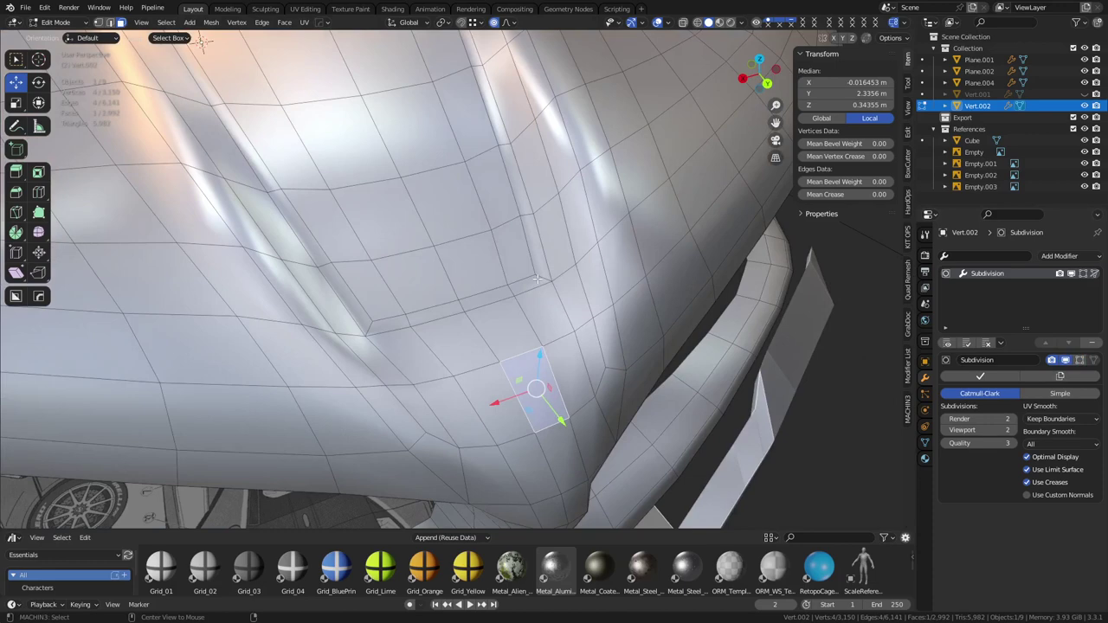
Inset the face loop bordering the hood panel about 0.0027 m and sink it inward to form a groove
{"action": "left_click", "coordinate": [538, 279], "text": "alt"}
{"action": "key", "text": "i"}
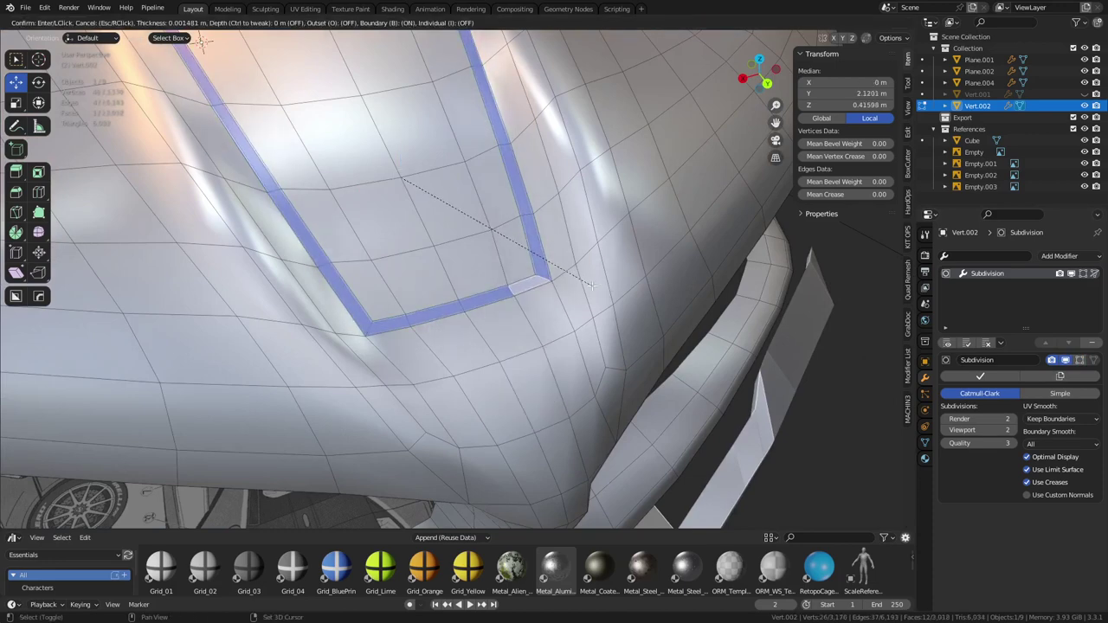
{"action": "left_click", "coordinate": [581, 284]}
{"action": "key", "text": "i"}
{"action": "key", "text": "ctrl"}
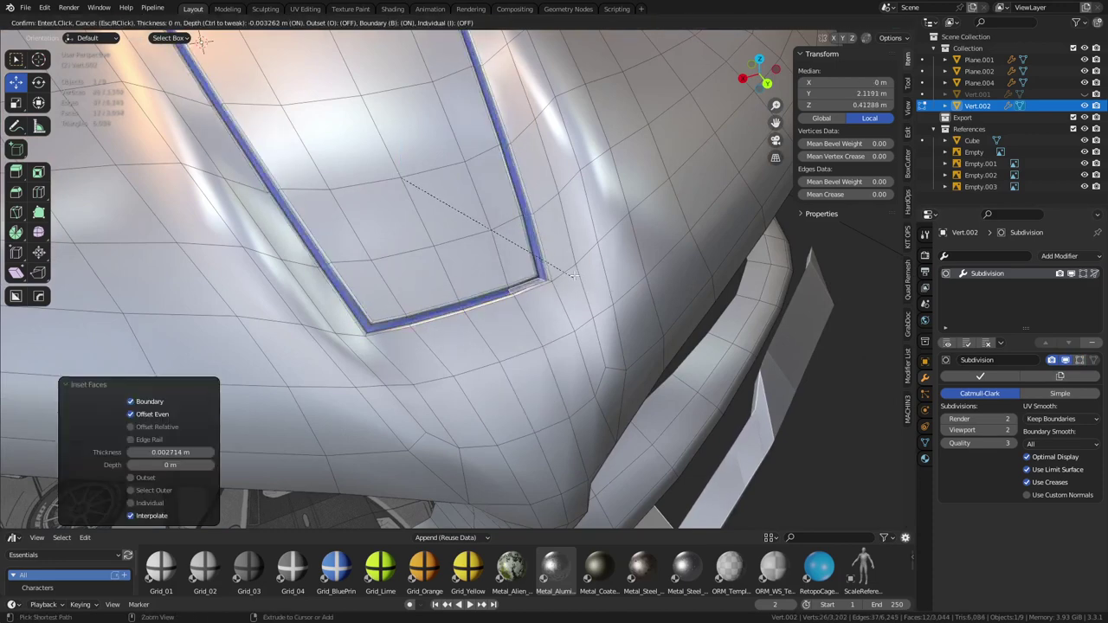
{"action": "left_click", "coordinate": [567, 270]}
{"action": "key", "text": "ctrl+Tab"}
{"action": "left_click", "coordinate": [536, 287]}
{"action": "scroll", "coordinate": [559, 291], "scroll_direction": "down", "scroll_amount": 5}
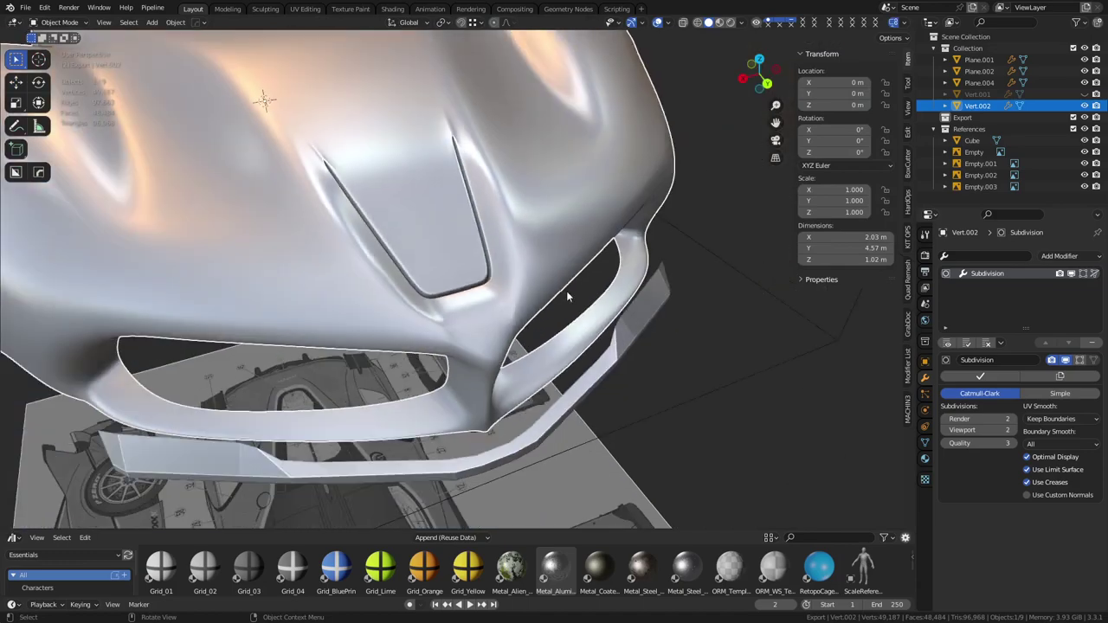
Select the edge path along the center of the hood panel and bevel it 0.0145 m with one segment
{"action": "middle_click_drag", "start_coordinate": [566, 293], "coordinate": [499, 277]}
{"action": "scroll", "coordinate": [484, 266], "scroll_direction": "up", "scroll_amount": 3}
{"action": "key", "text": "ctrl+Tab"}
{"action": "left_click", "coordinate": [520, 271]}
{"action": "left_click", "coordinate": [501, 232]}
{"action": "left_click", "coordinate": [567, 123], "text": "ctrl"}
{"action": "middle_click_drag", "start_coordinate": [547, 201], "coordinate": [525, 213]}
{"action": "scroll", "coordinate": [525, 213], "scroll_direction": "up", "scroll_amount": 2}
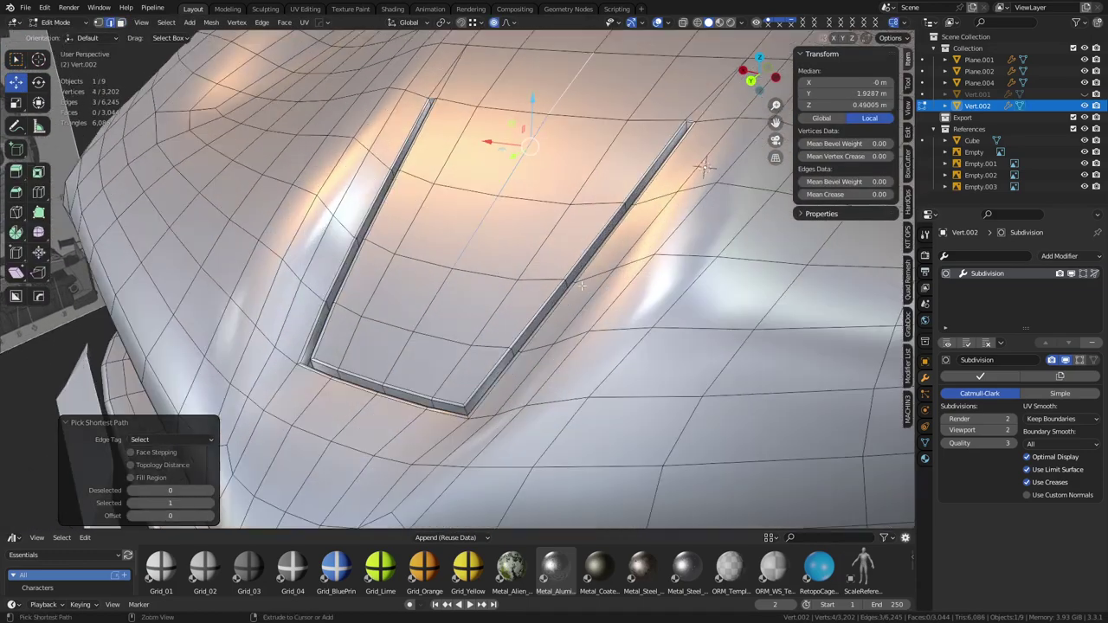
{"action": "key", "text": "ctrl+b"}
{"action": "left_click", "coordinate": [710, 358]}
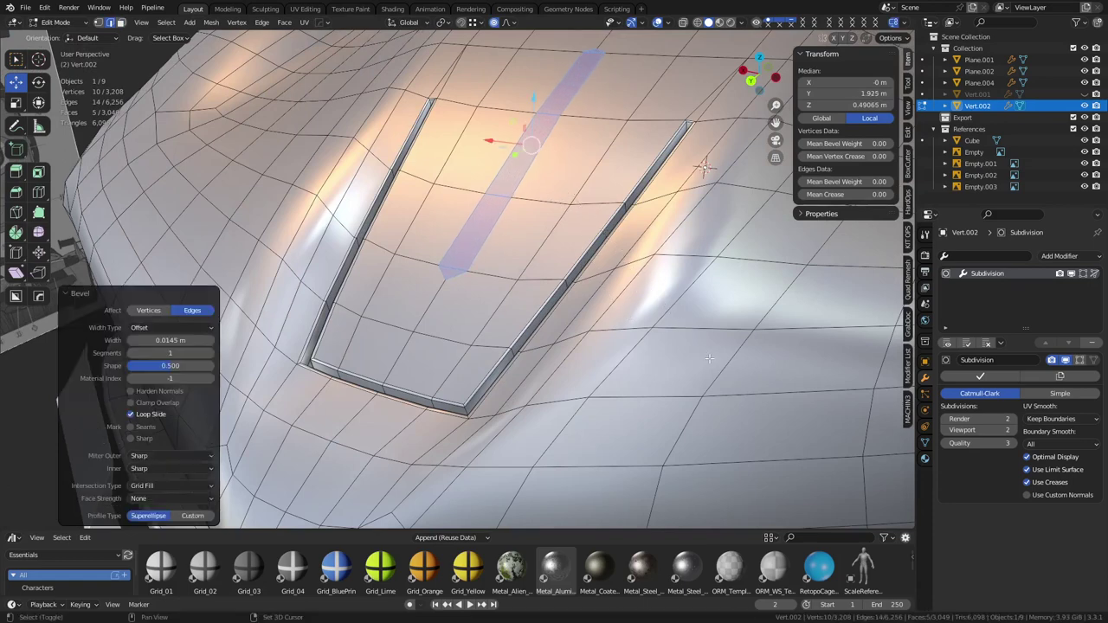
Cut a centered edge loop along the beveled strip and, with proportional editing off, push it outward about 0.013 m along its normals
{"action": "key", "text": "ctrl+r"}
{"action": "left_click", "coordinate": [449, 266]}
{"action": "right_click", "coordinate": [450, 265]}
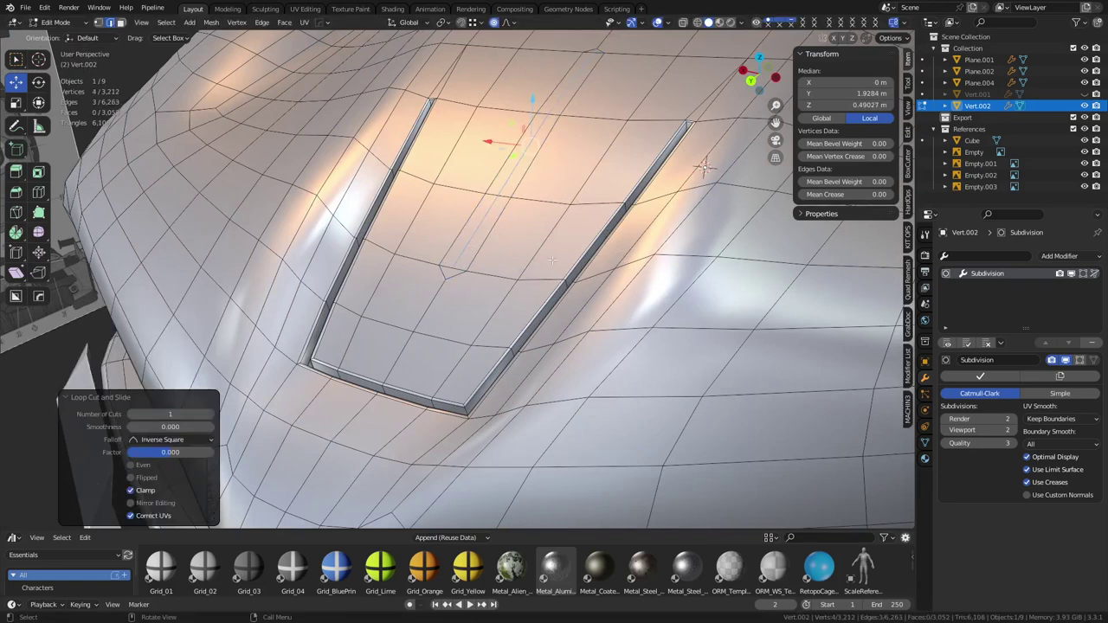
{"action": "key", "text": "alt+s"}
{"action": "right_click", "coordinate": [548, 214]}
{"action": "left_click", "coordinate": [493, 26]}
{"action": "key", "text": "alt+s"}
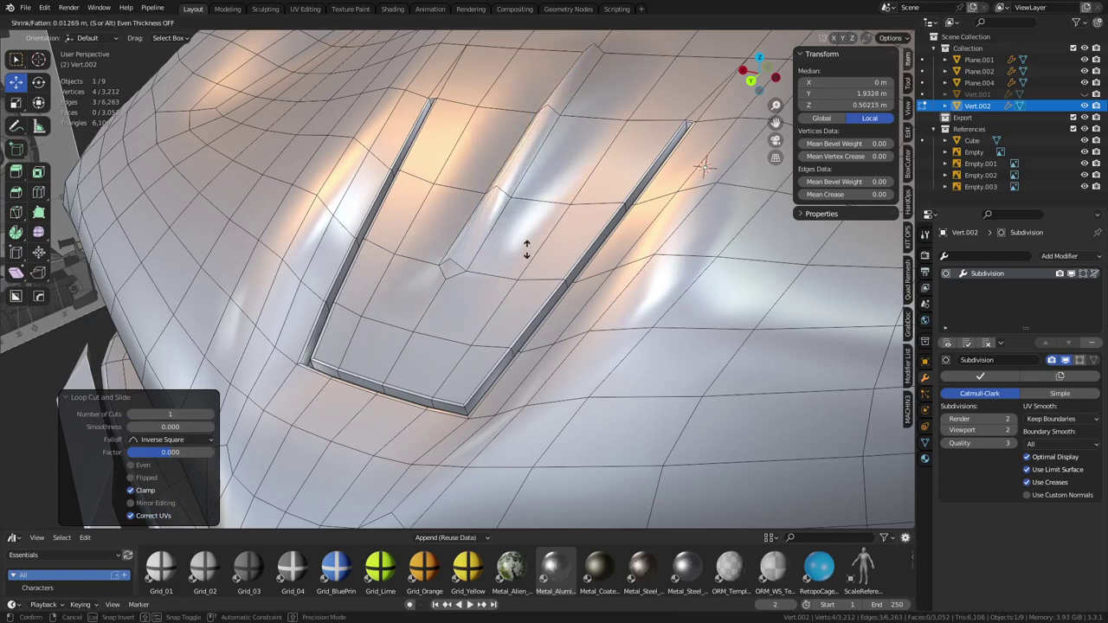
{"action": "left_click", "coordinate": [526, 251]}
Grow the selection to the whole raised strip and outset its faces about 0.006 m
{"action": "key", "text": "ctrl+KP_Add"}
{"action": "key", "text": "i"}
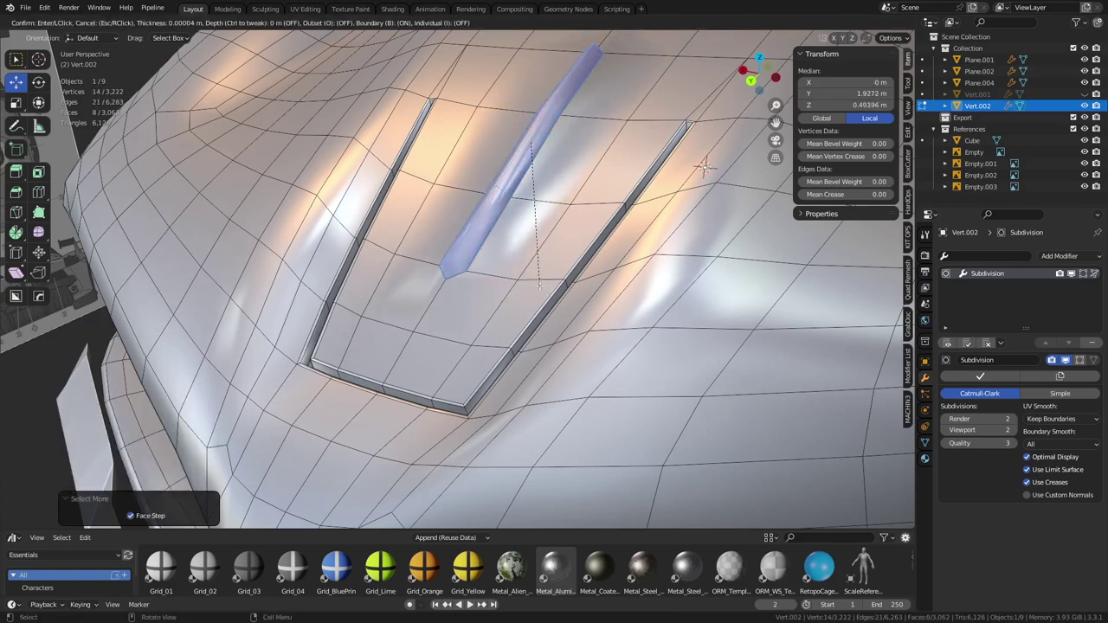
{"action": "left_click", "coordinate": [531, 242]}
Select the face loop around the raised strip, inset it about 0.0017 m and sink it about 0.0073 m
{"action": "scroll", "coordinate": [500, 295], "scroll_direction": "up", "scroll_amount": 3}
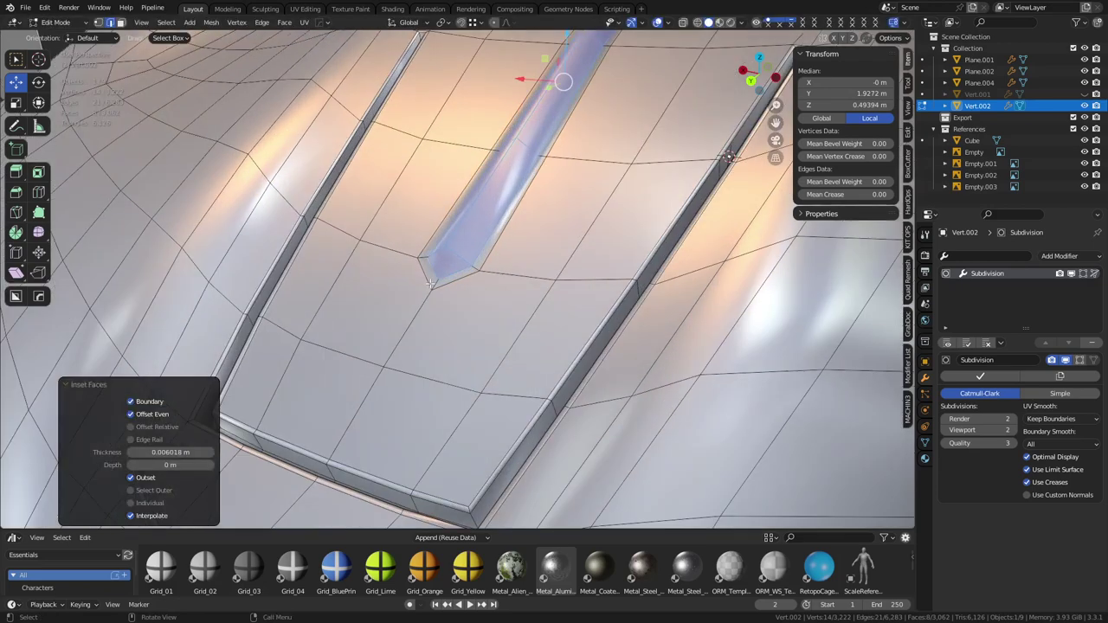
{"action": "left_click", "coordinate": [434, 284], "text": "alt+shift"}
{"action": "left_click", "coordinate": [433, 284], "text": "alt"}
{"action": "key", "text": "i"}
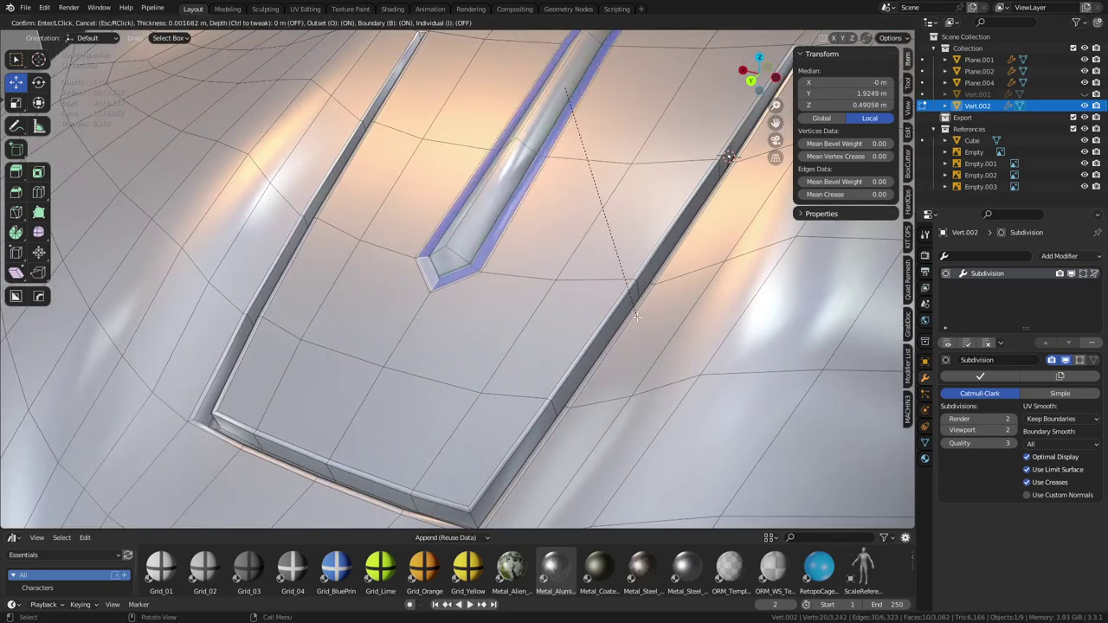
{"action": "key", "text": "o"}
{"action": "left_click", "coordinate": [637, 317]}
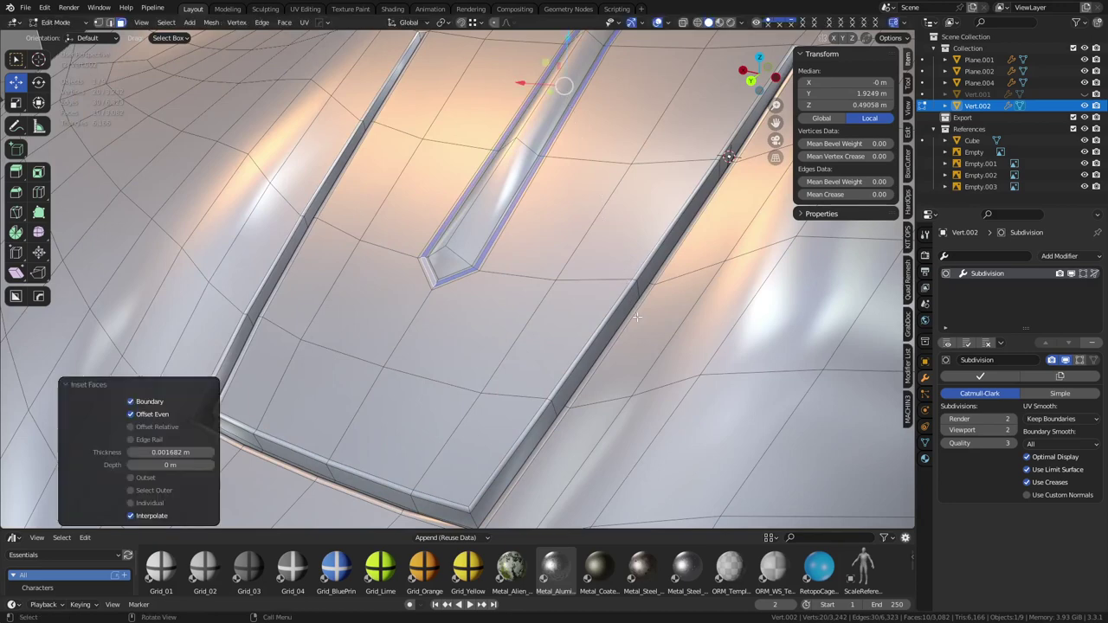
{"action": "key", "text": "i"}
{"action": "left_click", "coordinate": [631, 309]}
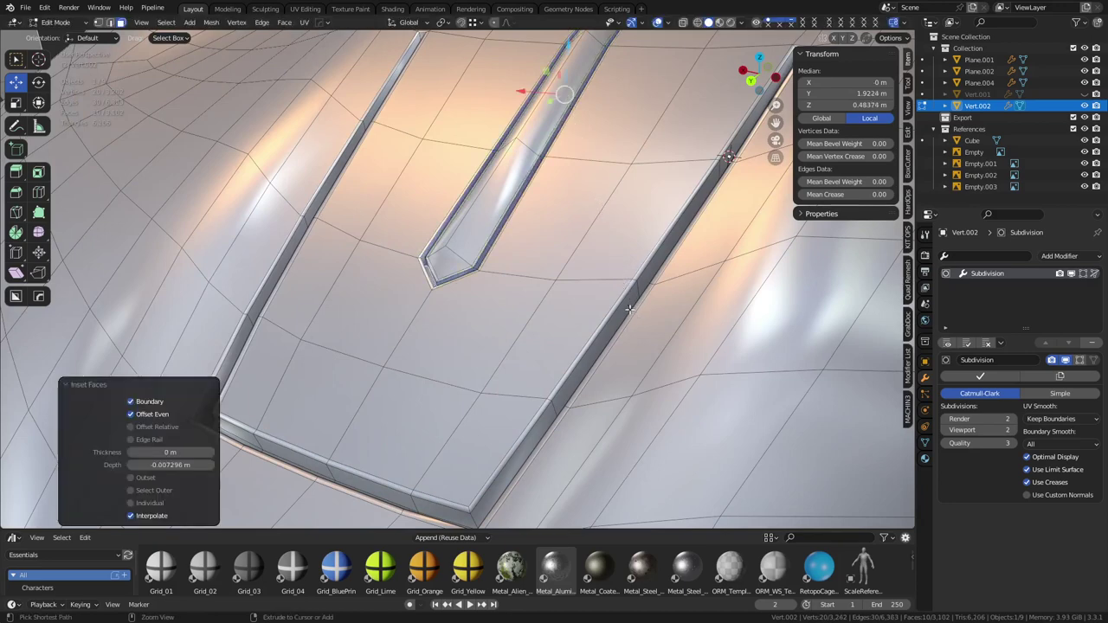
Examine the smoothed body and its hood details in Object Mode from several angles, in both solid and wireframe shading
{"action": "key", "text": "ctrl+Tab"}
{"action": "left_click", "coordinate": [575, 316]}
{"action": "scroll", "coordinate": [574, 316], "scroll_direction": "down", "scroll_amount": 6}
{"action": "scroll", "coordinate": [574, 316], "scroll_direction": "down", "scroll_amount": 5}
{"action": "middle_click_drag", "start_coordinate": [574, 316], "coordinate": [642, 346]}
{"action": "left_click", "coordinate": [642, 346]}
{"action": "key", "text": "shift+z"}
{"action": "middle_click_drag", "start_coordinate": [678, 281], "coordinate": [423, 317]}
{"action": "left_click", "coordinate": [456, 284]}
{"action": "scroll", "coordinate": [442, 273], "scroll_direction": "up", "scroll_amount": 3}
{"action": "key", "text": "shift+z"}
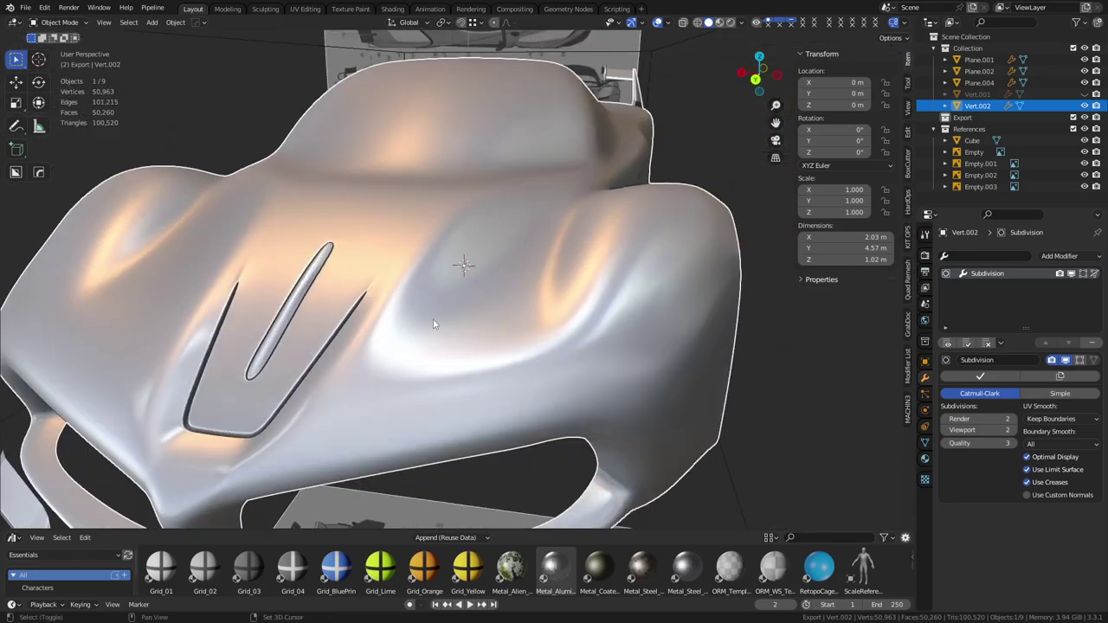
Select the vertex path along the hood crease beside the grooved panel, up to the windshield base, and push it outward about 0.013 m along its normals
{"action": "key", "text": "ctrl+Tab"}
{"action": "left_click", "coordinate": [495, 319]}
{"action": "middle_click_drag", "start_coordinate": [495, 319], "coordinate": [531, 278]}
{"action": "key", "text": "1"}
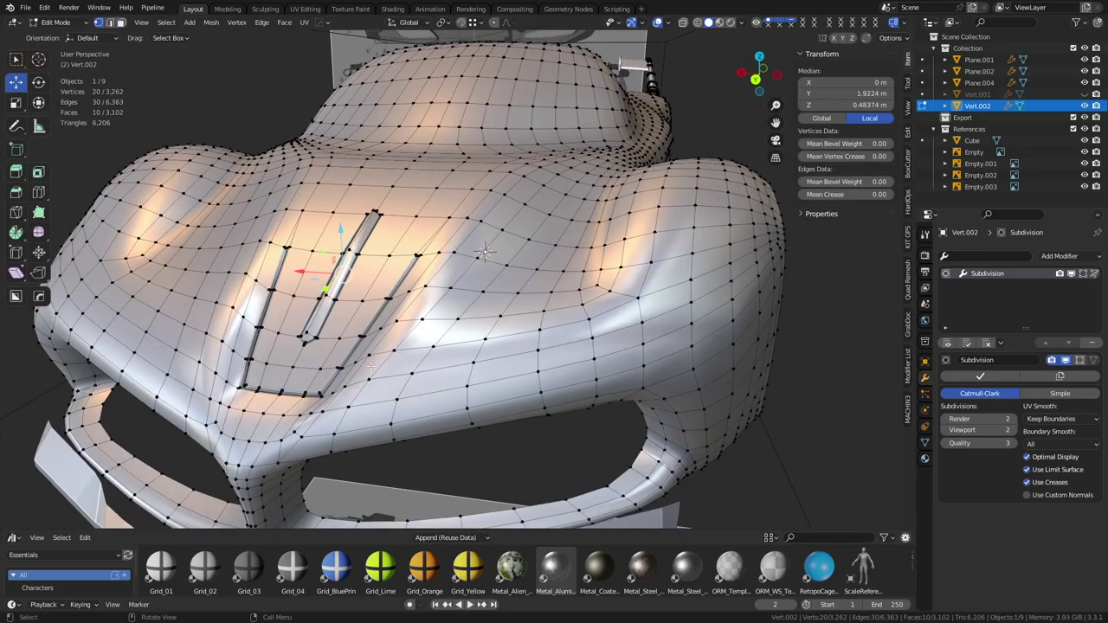
{"action": "left_click", "coordinate": [369, 355]}
{"action": "middle_click_drag", "start_coordinate": [432, 359], "coordinate": [467, 340]}
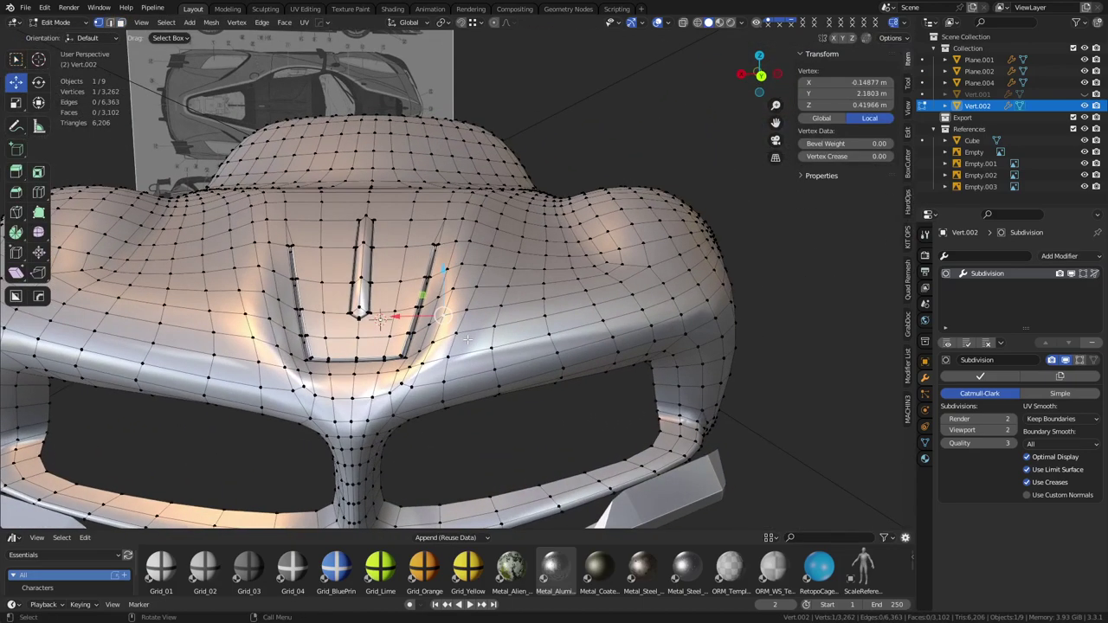
{"action": "middle_click_drag", "start_coordinate": [501, 259], "coordinate": [486, 228]}
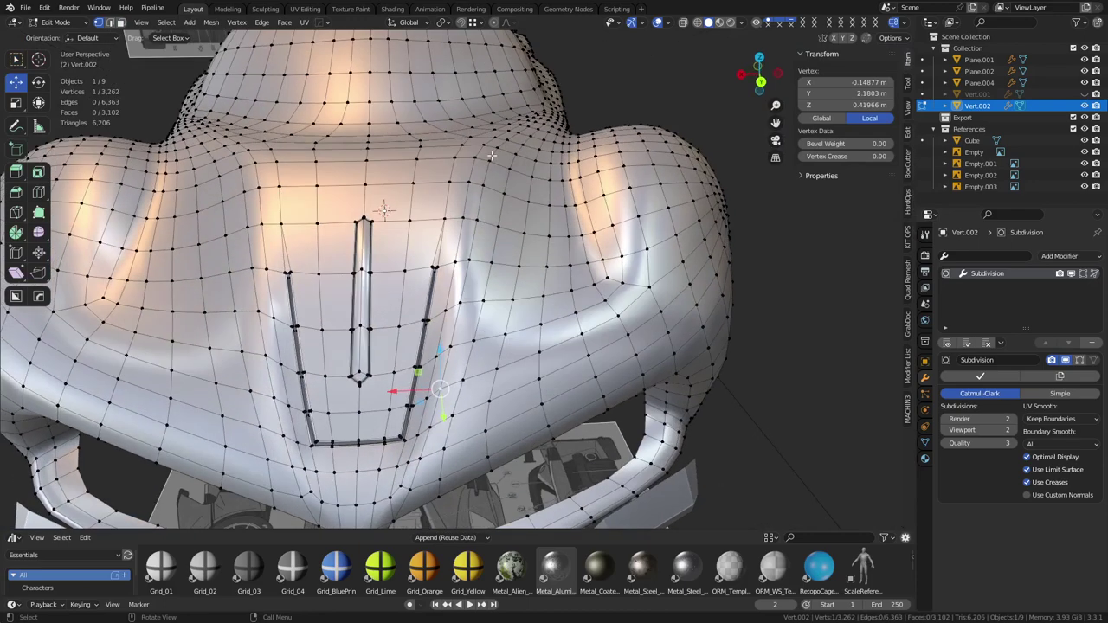
{"action": "left_click", "coordinate": [433, 428], "text": "ctrl"}
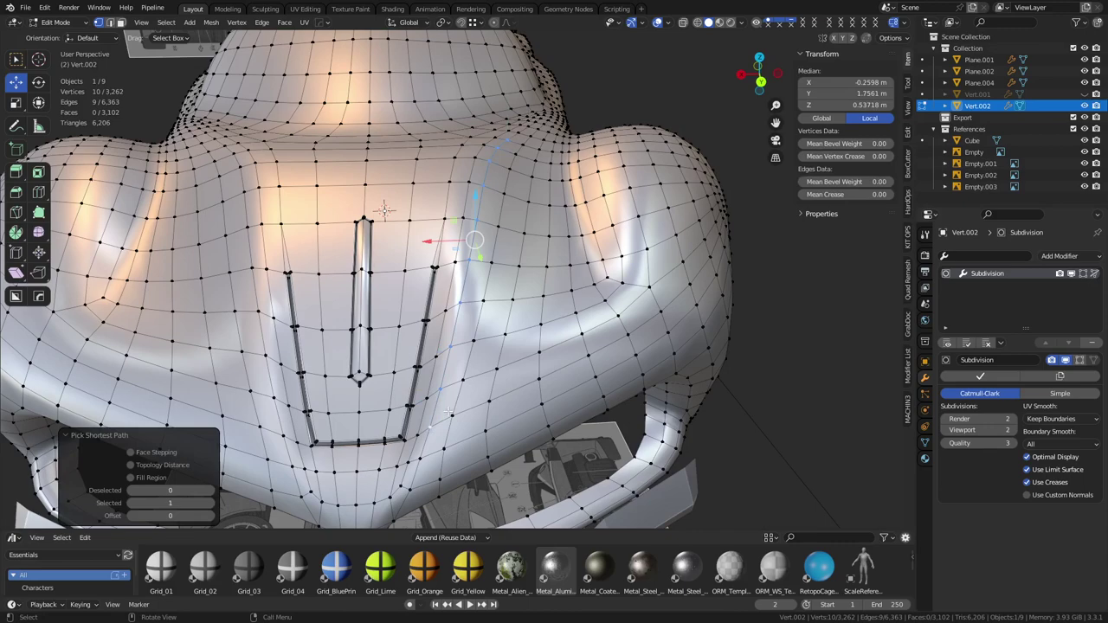
{"action": "middle_click_drag", "start_coordinate": [447, 412], "coordinate": [472, 355]}
{"action": "scroll", "coordinate": [547, 292], "scroll_direction": "up", "scroll_amount": 3}
{"action": "key", "text": "alt+s"}
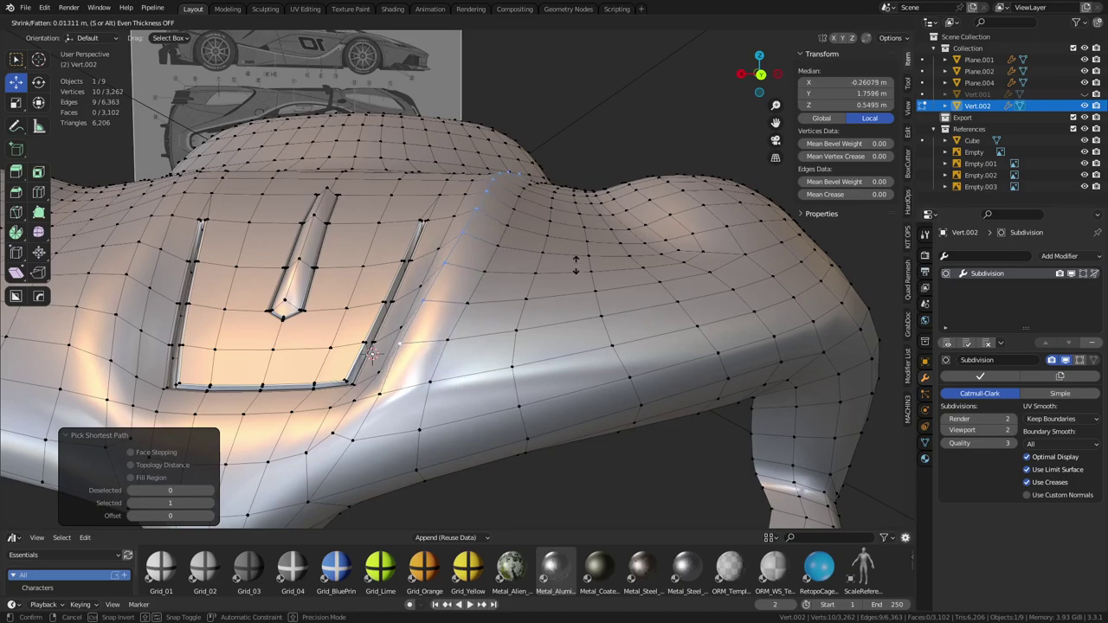
{"action": "left_click", "coordinate": [576, 267]}
{"action": "key", "text": "Tab"}
{"action": "scroll", "coordinate": [591, 299], "scroll_direction": "up", "scroll_amount": 2}
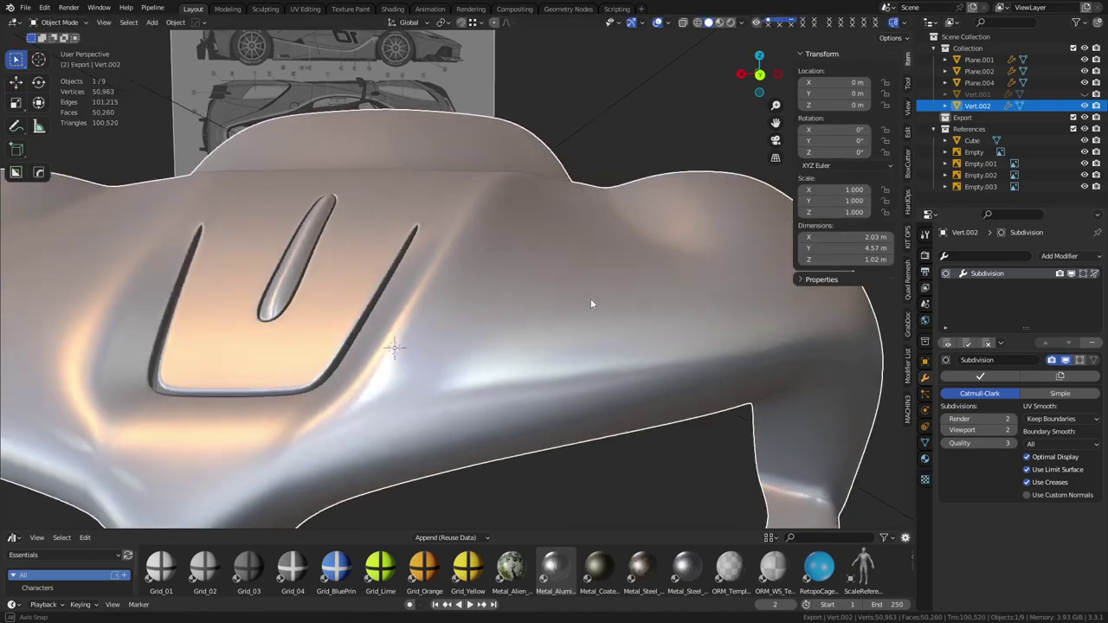
Select the short vertex path along the rear end of the hood crease near the windshield corner and push it outward about 0.0053 m along its normals
{"action": "middle_click_drag", "start_coordinate": [590, 298], "coordinate": [333, 351]}
{"action": "key", "text": "Tab"}
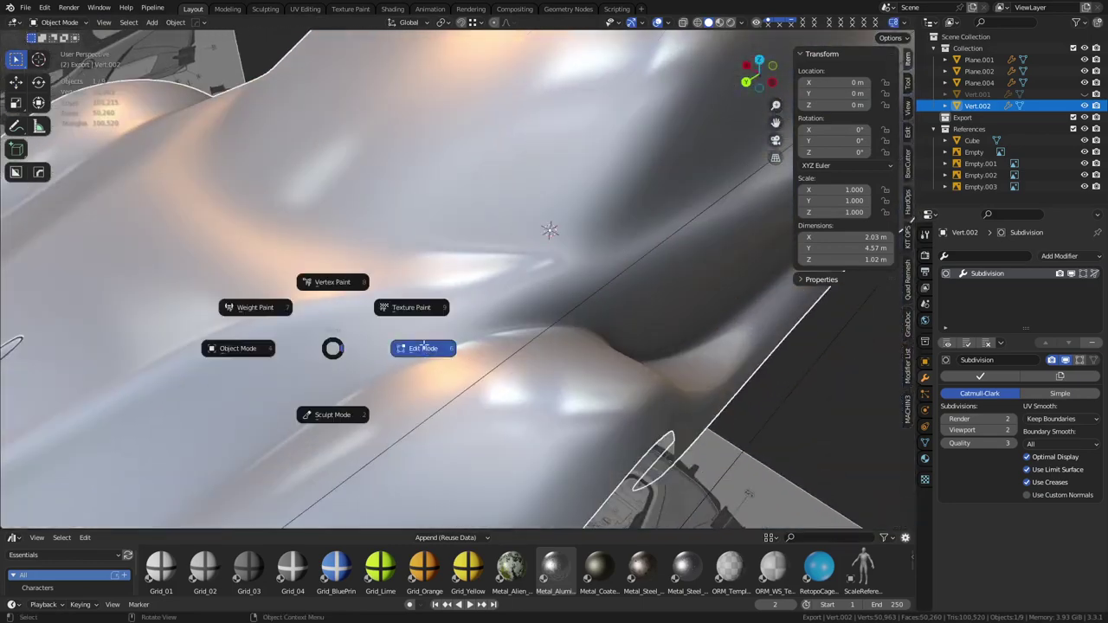
{"action": "left_click", "coordinate": [424, 347]}
{"action": "left_click", "coordinate": [382, 295]}
{"action": "left_click", "coordinate": [526, 269], "text": "ctrl"}
{"action": "middle_click_drag", "start_coordinate": [526, 270], "coordinate": [617, 305]}
{"action": "scroll", "coordinate": [618, 306], "scroll_direction": "up", "scroll_amount": 3}
{"action": "key", "text": "alt+s"}
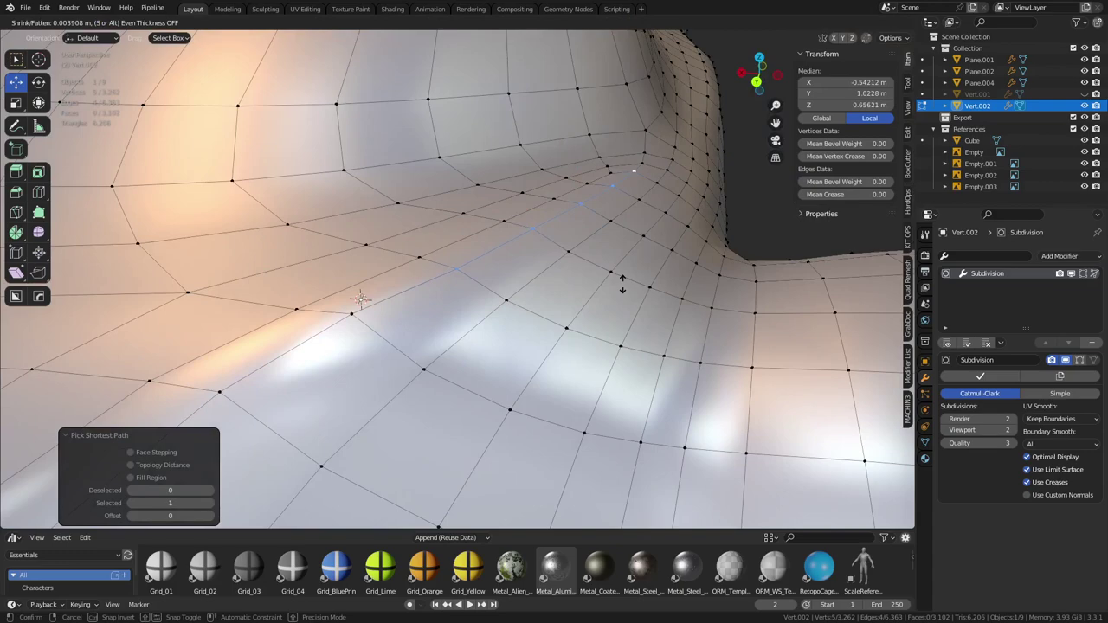
{"action": "left_click", "coordinate": [624, 275]}
Smooth the single vertex at the rear tip of the hood crease and check the surface in Object Mode
{"action": "middle_click_drag", "start_coordinate": [710, 257], "coordinate": [456, 229], "text": "shift"}
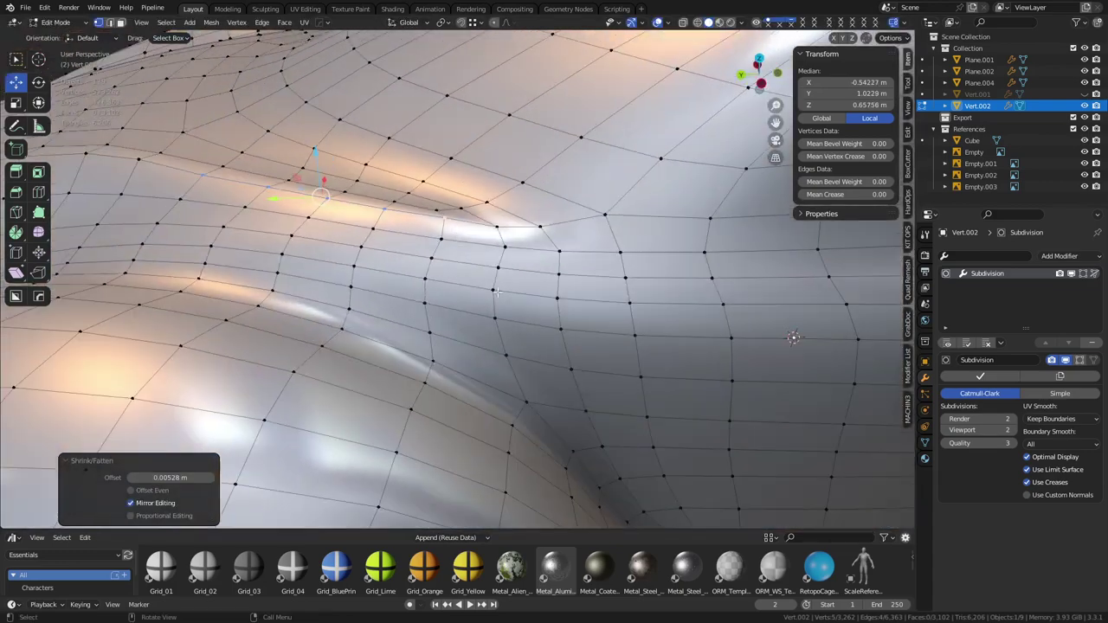
{"action": "left_click", "coordinate": [453, 228]}
{"action": "key", "text": "ctrl+v"}
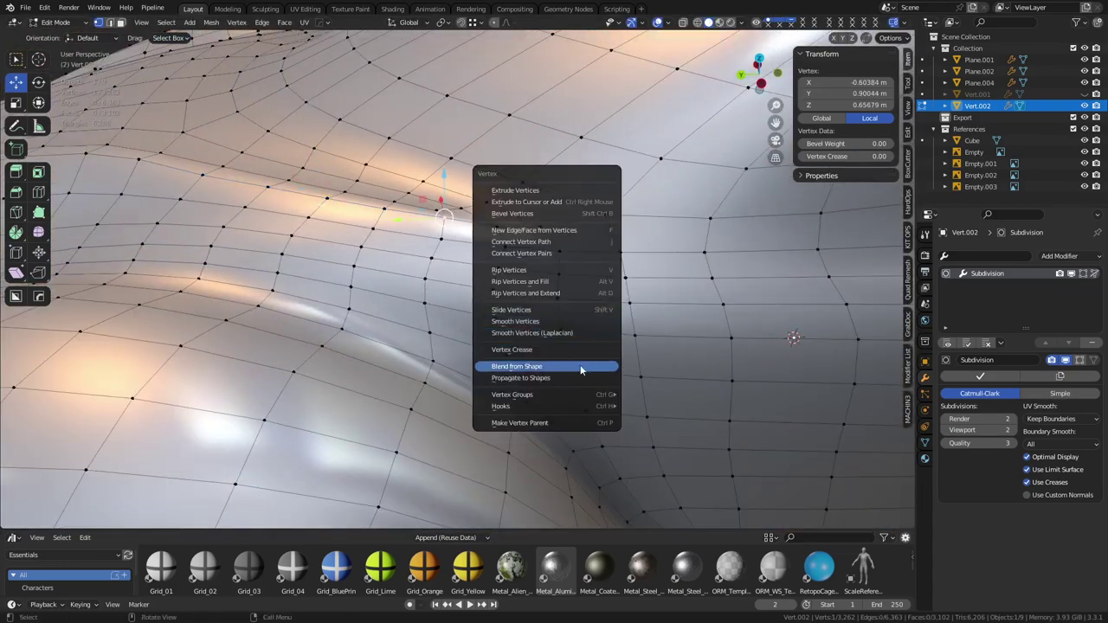
{"action": "left_click", "coordinate": [573, 320]}
{"action": "key", "text": "ctrl+Tab"}
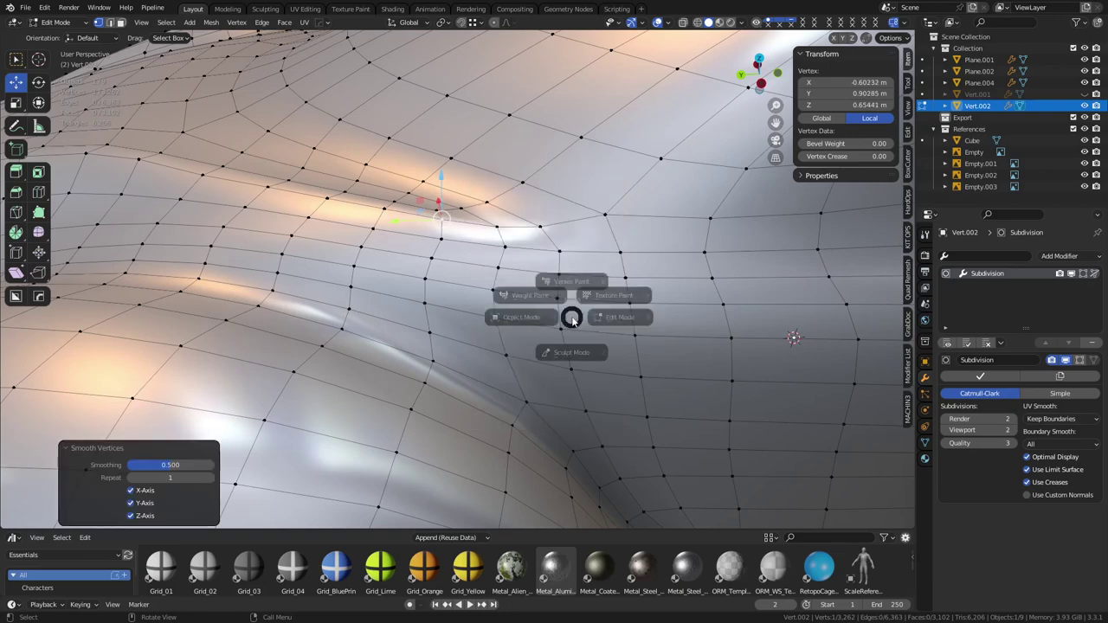
{"action": "left_click", "coordinate": [511, 324]}
{"action": "scroll", "coordinate": [547, 308], "scroll_direction": "down", "scroll_amount": 3}
{"action": "middle_click_drag", "start_coordinate": [549, 313], "coordinate": [581, 304]}
{"action": "scroll", "coordinate": [437, 283], "scroll_direction": "up", "scroll_amount": 3}
Select the vertex path along the rear end of the hood crease and apply Smooth Vertices to it twice
{"action": "key", "text": "ctrl+Tab"}
{"action": "left_click", "coordinate": [500, 289]}
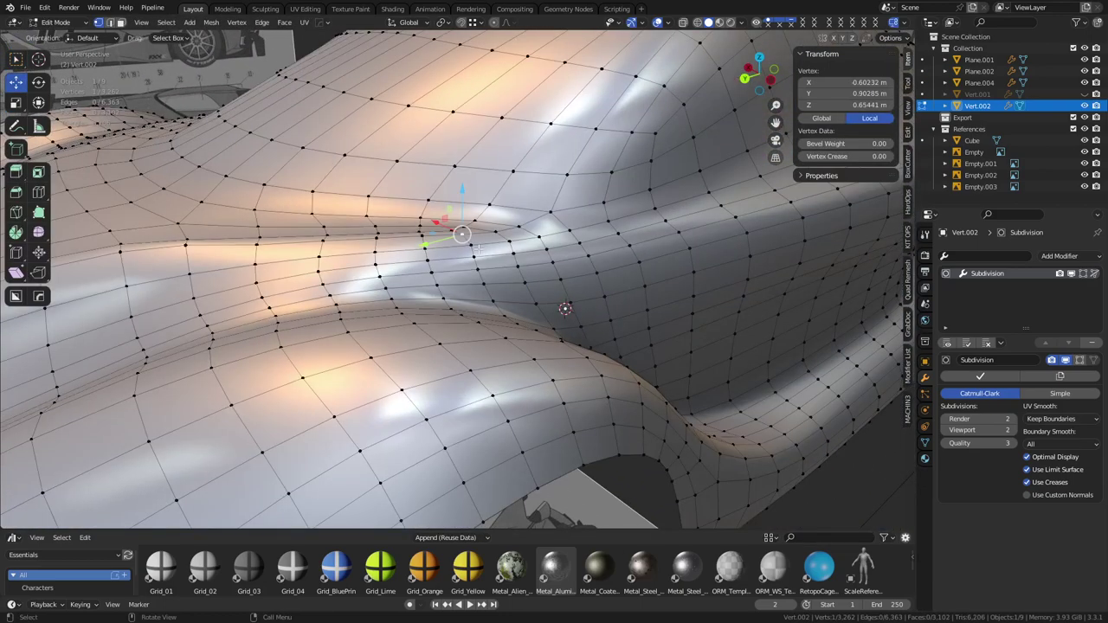
{"action": "left_click", "coordinate": [565, 309], "text": "ctrl"}
{"action": "middle_click_drag", "start_coordinate": [565, 308], "coordinate": [447, 299]}
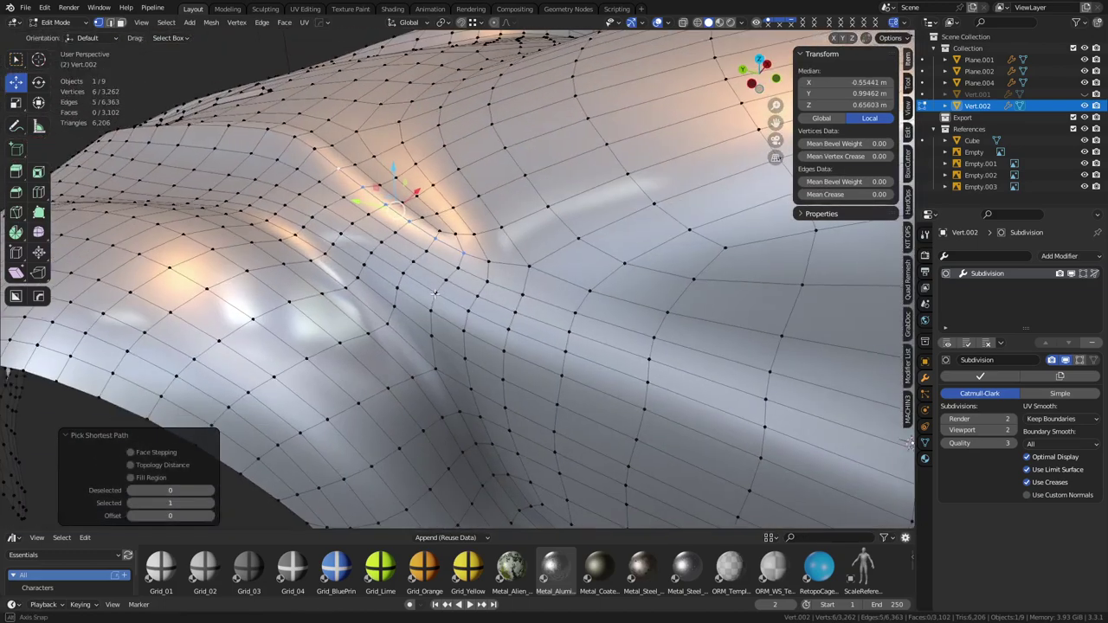
{"action": "key", "text": "ctrl+v"}
{"action": "left_click", "coordinate": [447, 297]}
{"action": "key", "text": "ctrl+v"}
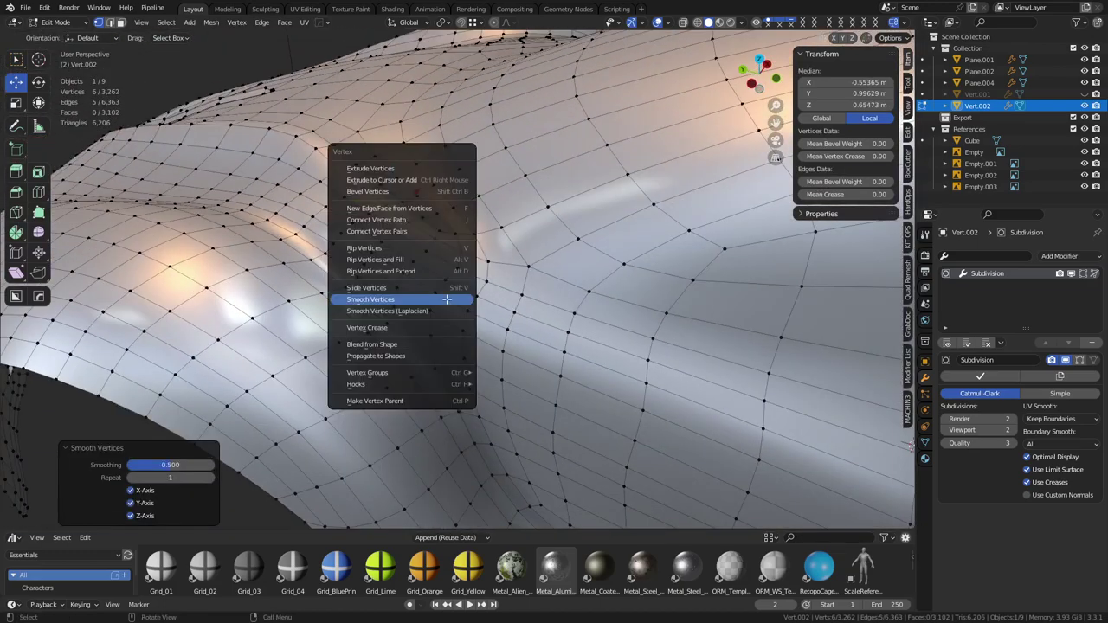
{"action": "left_click", "coordinate": [447, 298]}
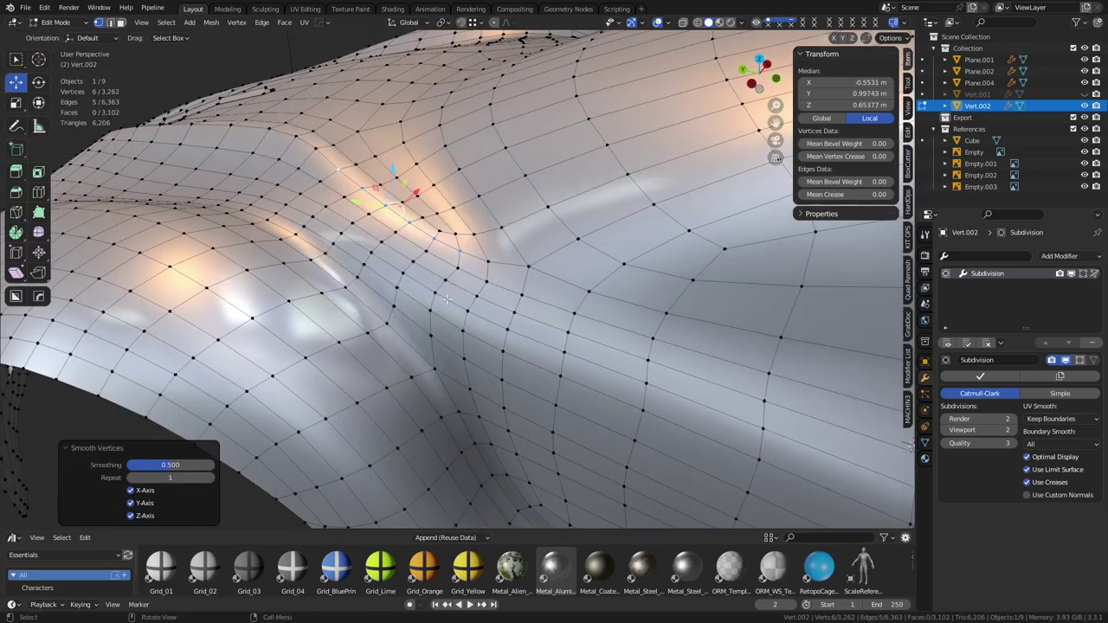
Apply Smooth Vertices three more times, deselecting the crease path's front vertex before each pass, and check the surface in Object Mode
{"action": "middle_click", "coordinate": [329, 168]}
{"action": "right_click", "coordinate": [329, 168]}
{"action": "key", "text": "ctrl+v"}
{"action": "left_click", "coordinate": [507, 262]}
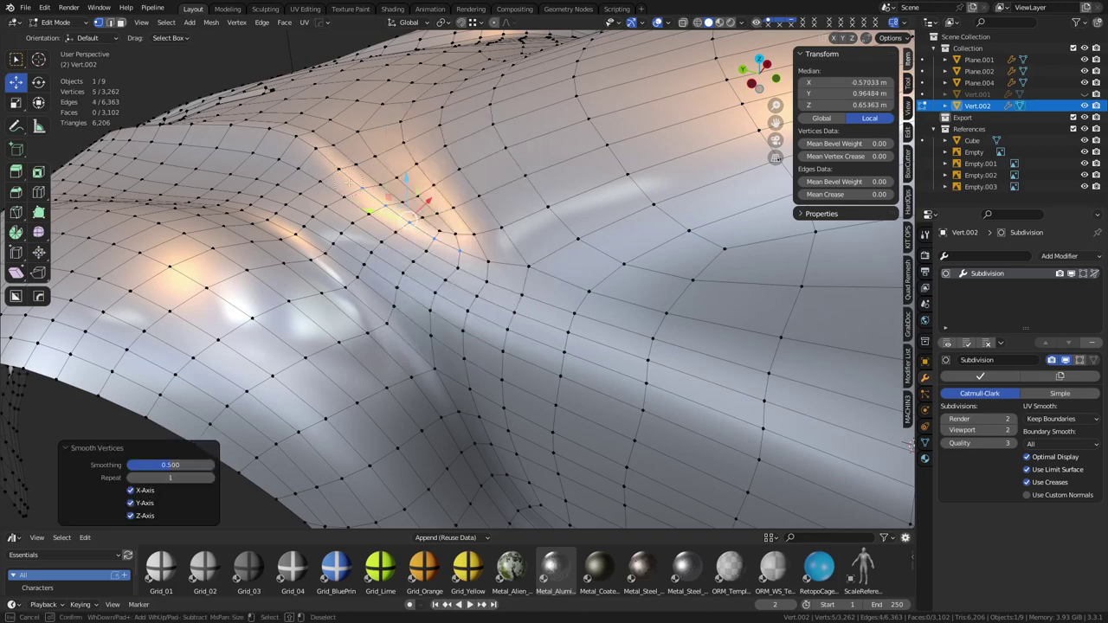
{"action": "middle_click", "coordinate": [349, 183]}
{"action": "right_click", "coordinate": [349, 183]}
{"action": "key", "text": "ctrl+v"}
{"action": "left_click", "coordinate": [557, 271]}
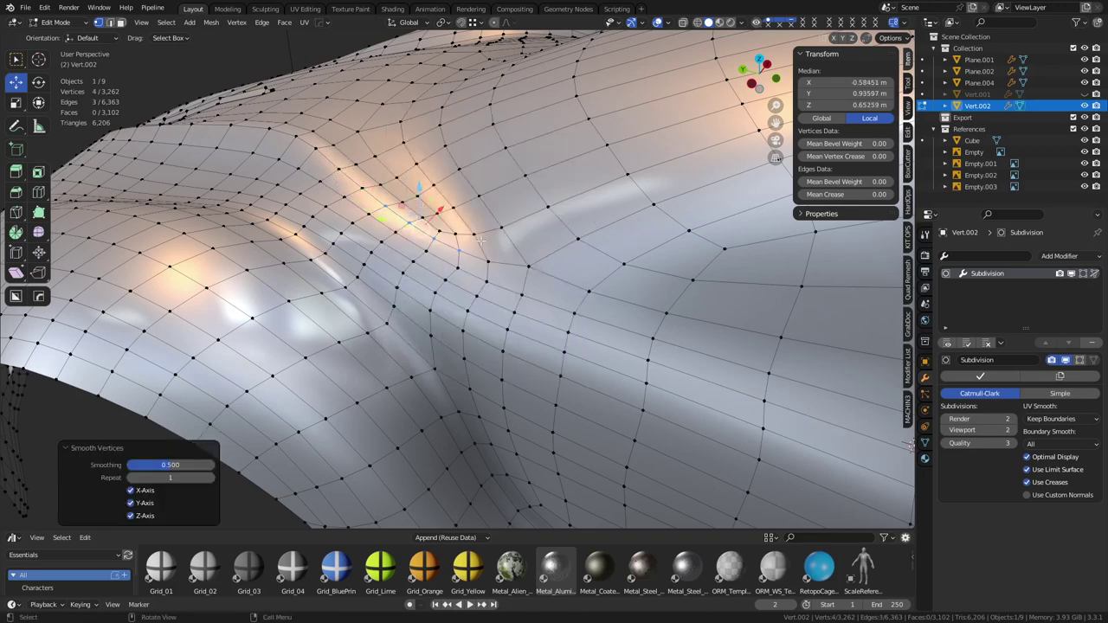
{"action": "right_click", "coordinate": [378, 200]}
{"action": "key", "text": "ctrl+v"}
{"action": "left_click", "coordinate": [509, 243]}
{"action": "key", "text": "ctrl+Tab"}
{"action": "left_click", "coordinate": [497, 320]}
{"action": "middle_click_drag", "start_coordinate": [535, 390], "coordinate": [509, 398]}
{"action": "middle_click_drag", "start_coordinate": [461, 252], "coordinate": [541, 300]}
In face mode, select the full region of windshield faces on the body, including the missing column along one side edge
{"action": "key", "text": "Tab"}
{"action": "key", "text": "3"}
{"action": "left_click_drag", "start_coordinate": [0, 0], "coordinate": [0, 0]}
{"action": "scroll", "coordinate": [472, 281], "scroll_direction": "up", "scroll_amount": 3}
{"action": "middle_click_drag", "start_coordinate": [542, 300], "coordinate": [495, 348]}
{"action": "left_click", "coordinate": [379, 344]}
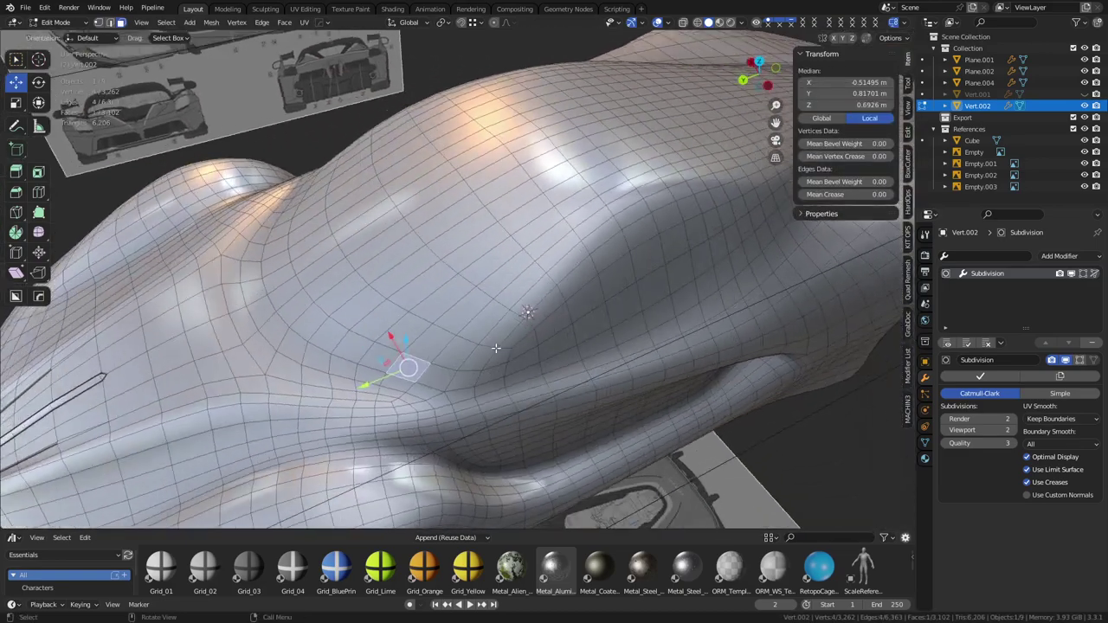
{"action": "left_click", "coordinate": [453, 353]}
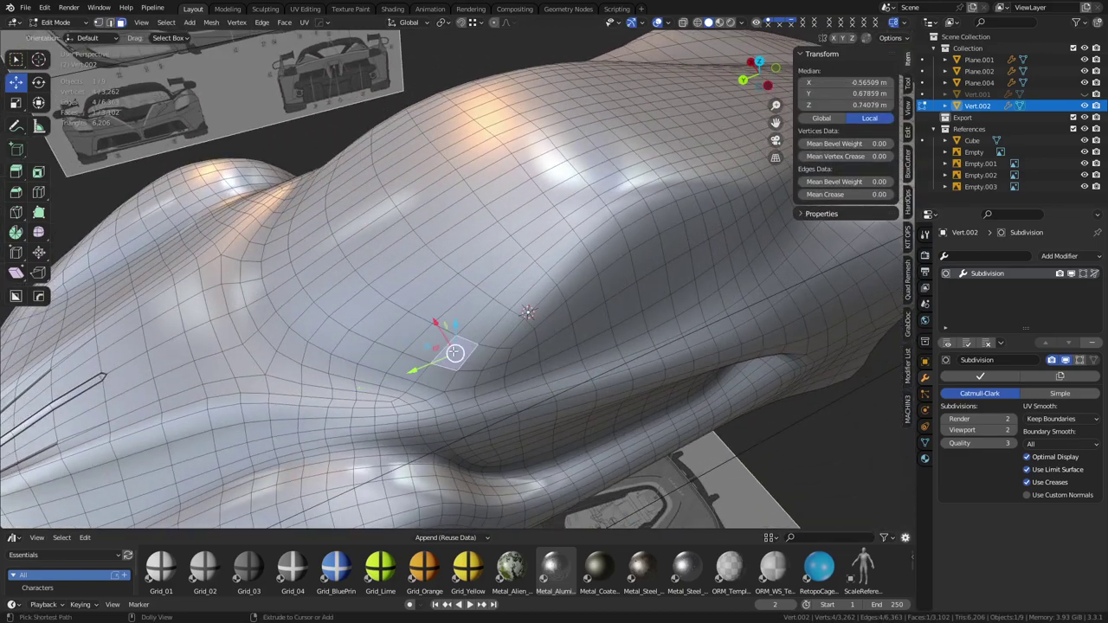
{"action": "left_click", "coordinate": [436, 107], "text": "ctrl+shift"}
{"action": "middle_click_drag", "start_coordinate": [458, 315], "coordinate": [541, 344]}
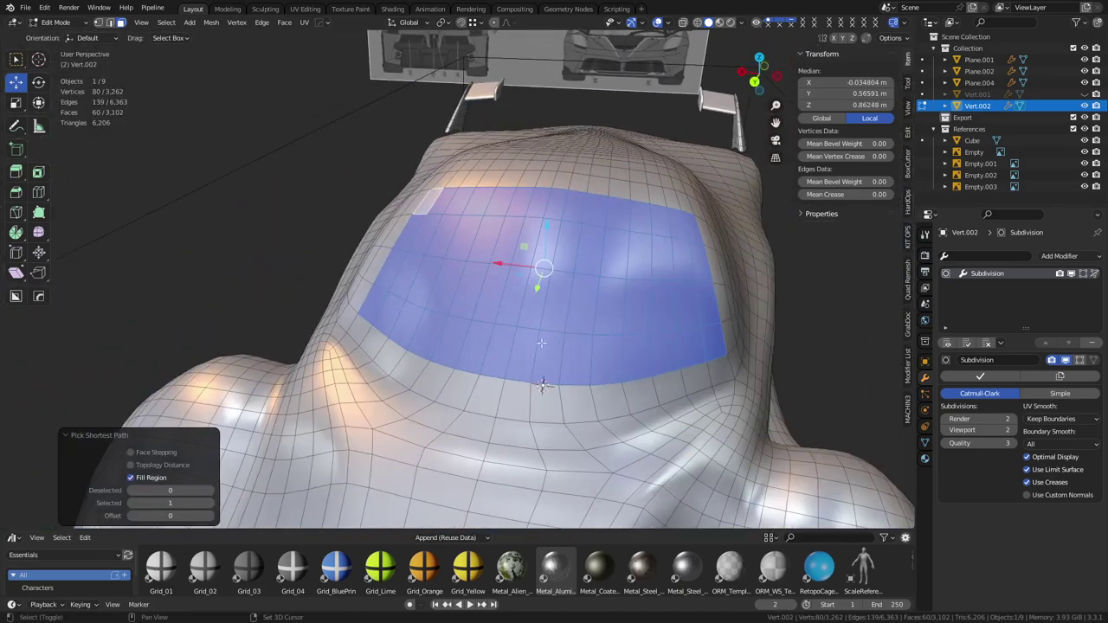
{"action": "left_click", "coordinate": [362, 293], "text": "shift"}
{"action": "left_click", "coordinate": [412, 204], "text": "ctrl"}
Separate the selected windshield faces into their own object and return to Object Mode
{"action": "middle_click_drag", "start_coordinate": [647, 353], "coordinate": [547, 332]}
{"action": "key", "text": "p"}
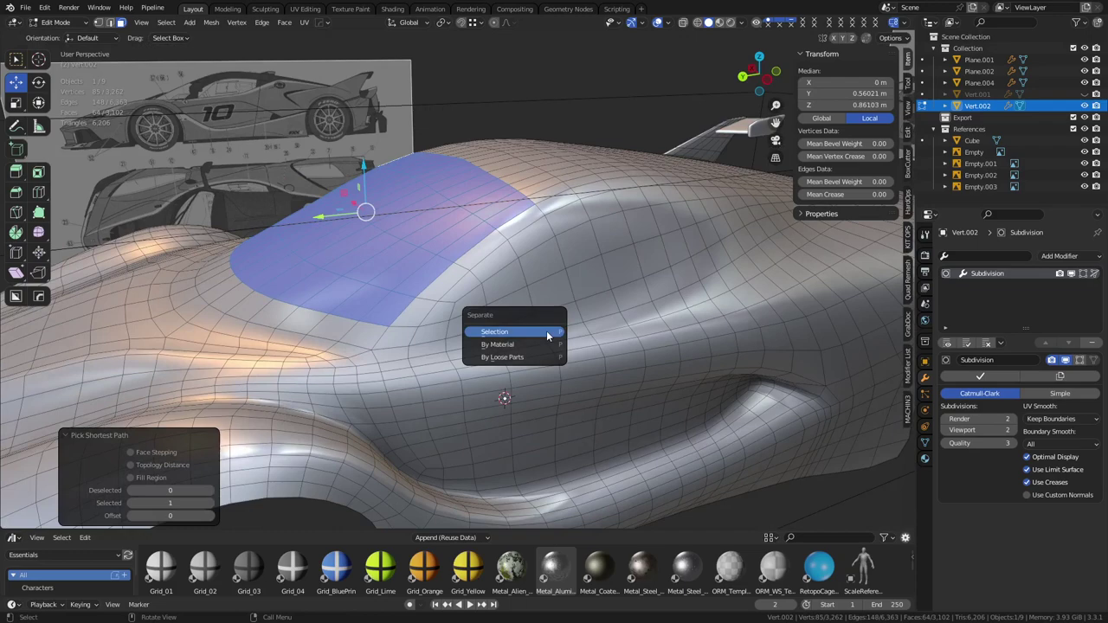
{"action": "left_click", "coordinate": [546, 332]}
{"action": "key", "text": "ctrl+Tab"}
{"action": "left_click", "coordinate": [487, 330]}
Edit the separated windshield and inset all its faces about 0.008 m thick with a depth of about 0.006 m
{"action": "middle_click_drag", "start_coordinate": [472, 349], "coordinate": [507, 369]}
{"action": "scroll", "coordinate": [460, 333], "scroll_direction": "up", "scroll_amount": 4}
{"action": "key", "text": "shift+z"}
{"action": "left_click", "coordinate": [473, 378]}
{"action": "key", "text": "ctrl+Tab"}
{"action": "left_click", "coordinate": [533, 405]}
{"action": "left_click", "coordinate": [491, 387]}
{"action": "scroll", "coordinate": [491, 386], "scroll_direction": "down", "scroll_amount": 3}
{"action": "middle_click_drag", "start_coordinate": [565, 330], "coordinate": [599, 332], "text": "shift"}
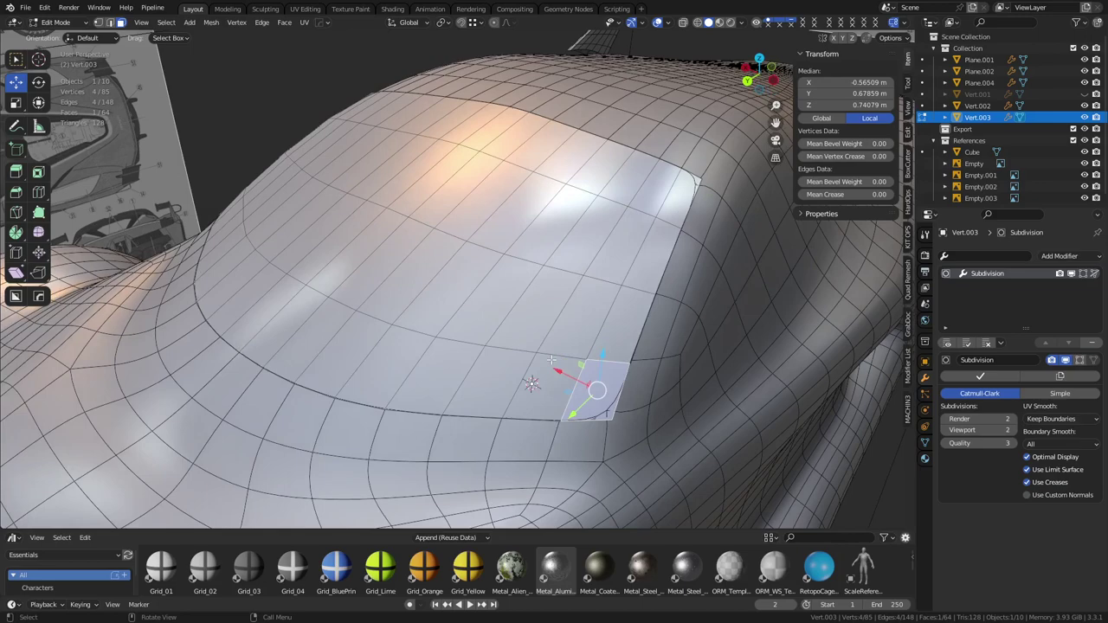
{"action": "middle_click_drag", "start_coordinate": [421, 318], "coordinate": [441, 334]}
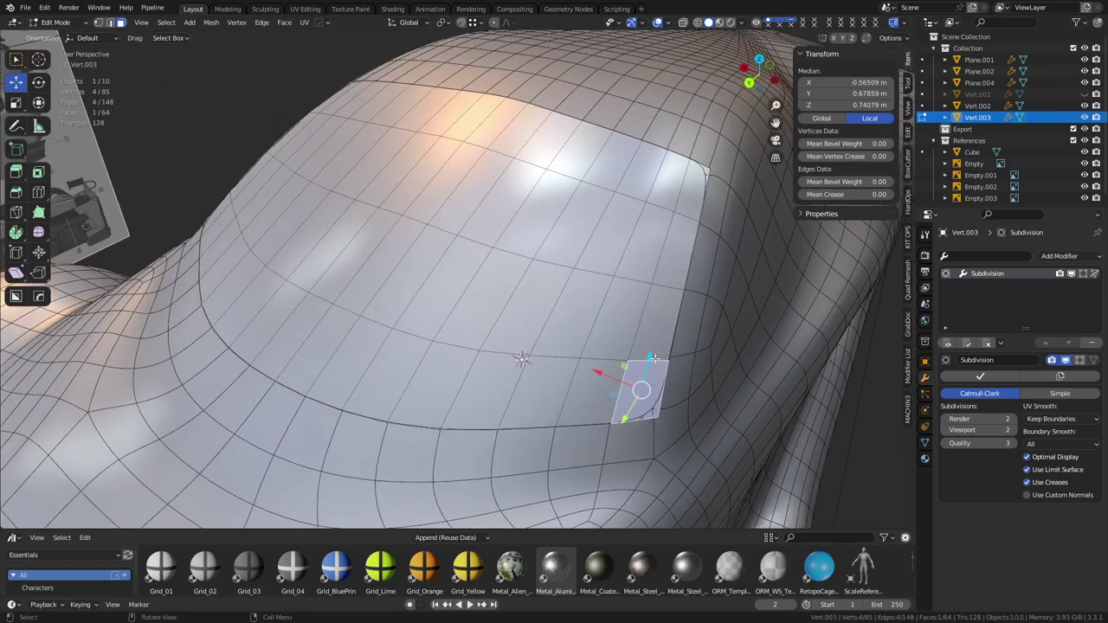
{"action": "key", "text": "a"}
{"action": "middle_click_drag", "start_coordinate": [702, 393], "coordinate": [584, 251], "text": "shift"}
{"action": "scroll", "coordinate": [718, 315], "scroll_direction": "up", "scroll_amount": 4}
{"action": "middle_click_drag", "start_coordinate": [652, 267], "coordinate": [742, 309], "text": "shift"}
{"action": "key", "text": "i"}
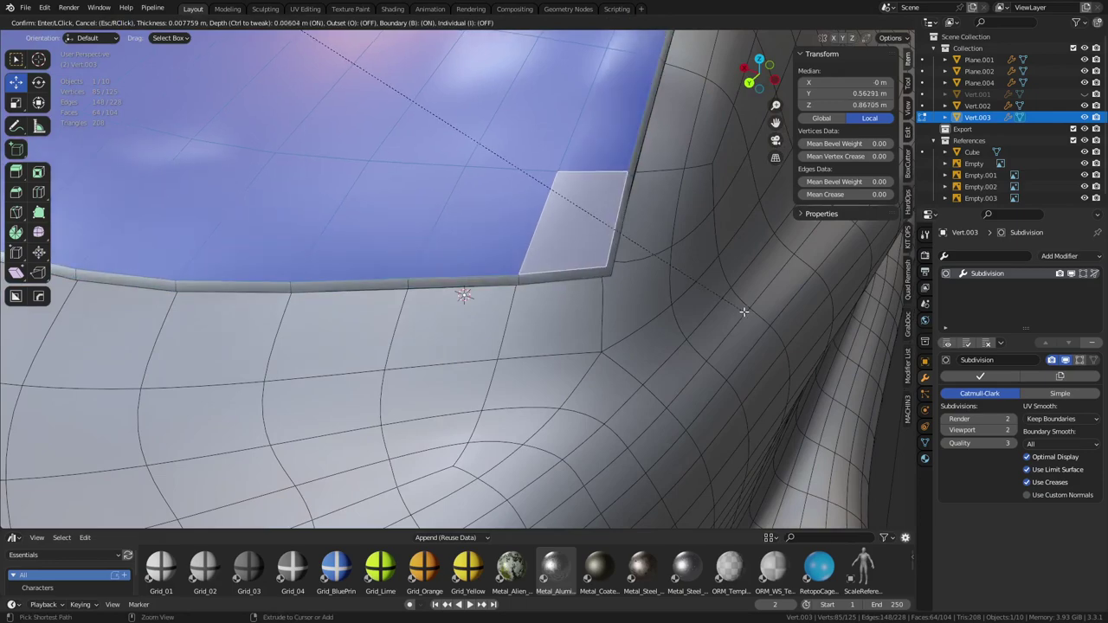
{"action": "left_click", "coordinate": [745, 312]}
Examine the separated windshield's fit on the smoothed body in Object Mode with nothing selected
{"action": "key", "text": "Tab"}
{"action": "middle_click_drag", "start_coordinate": [661, 304], "coordinate": [581, 305], "text": "shift"}
{"action": "key", "text": "shift+z"}
{"action": "scroll", "coordinate": [611, 270], "scroll_direction": "down", "scroll_amount": 4}
{"action": "key", "text": "a"}
{"action": "key", "text": "a"}
{"action": "scroll", "coordinate": [582, 304], "scroll_direction": "down", "scroll_amount": 3}
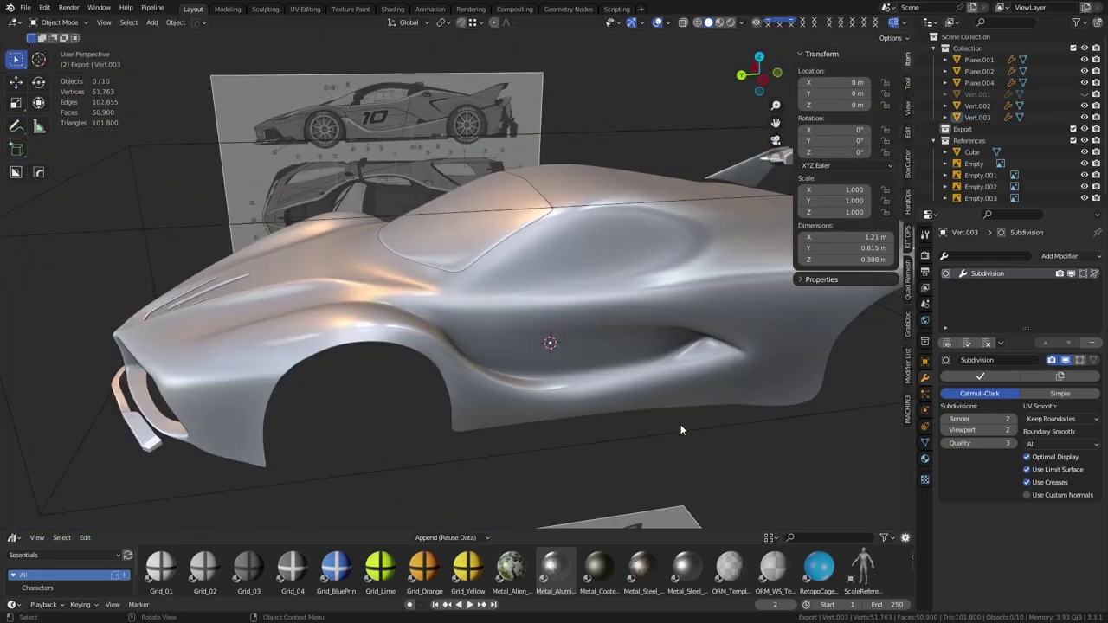
{"action": "middle_click_drag", "start_coordinate": [407, 232], "coordinate": [481, 264]}
{"action": "scroll", "coordinate": [481, 264], "scroll_direction": "up", "scroll_amount": 6}
On the body mesh, select the two rows of faces directly below the windshield from one lower corner to the other
{"action": "left_click", "coordinate": [481, 265]}
{"action": "key", "text": "ctrl+Tab"}
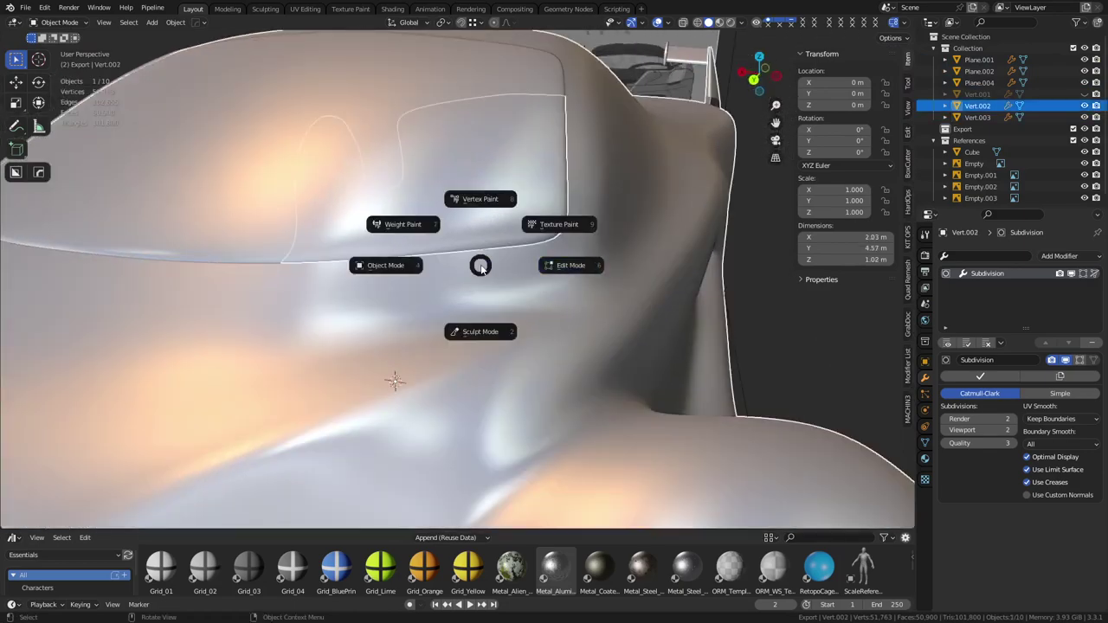
{"action": "left_click", "coordinate": [575, 265]}
{"action": "middle_click_drag", "start_coordinate": [589, 268], "coordinate": [521, 297]}
{"action": "left_click", "coordinate": [535, 255], "text": "alt"}
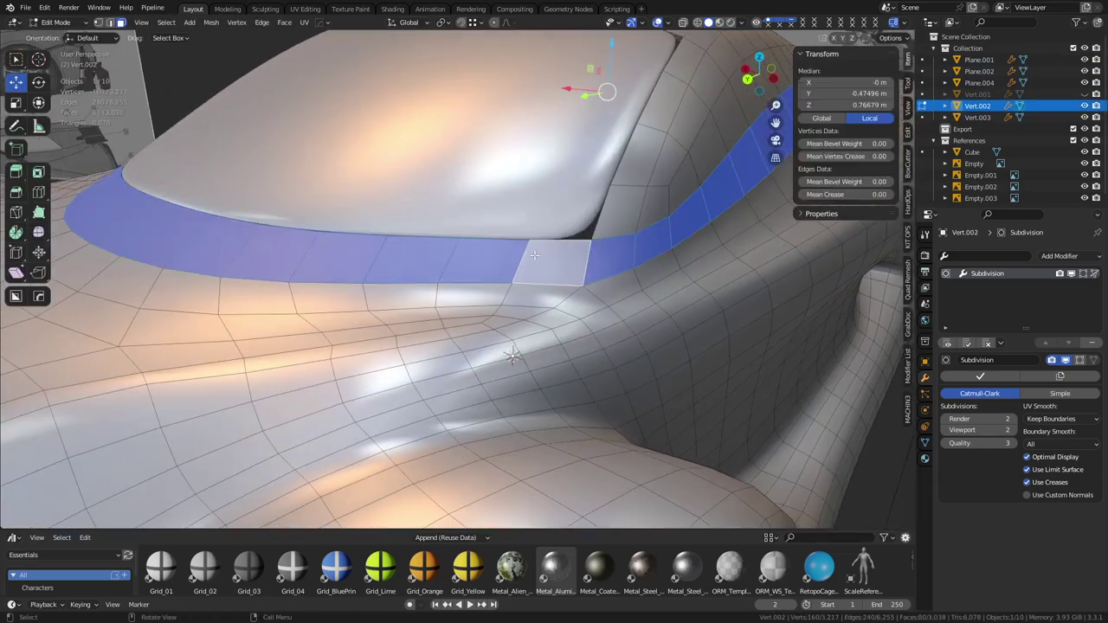
{"action": "left_click", "coordinate": [95, 195]}
{"action": "scroll", "coordinate": [96, 195], "scroll_direction": "down", "scroll_amount": 4}
{"action": "middle_click_drag", "start_coordinate": [97, 194], "coordinate": [257, 265]}
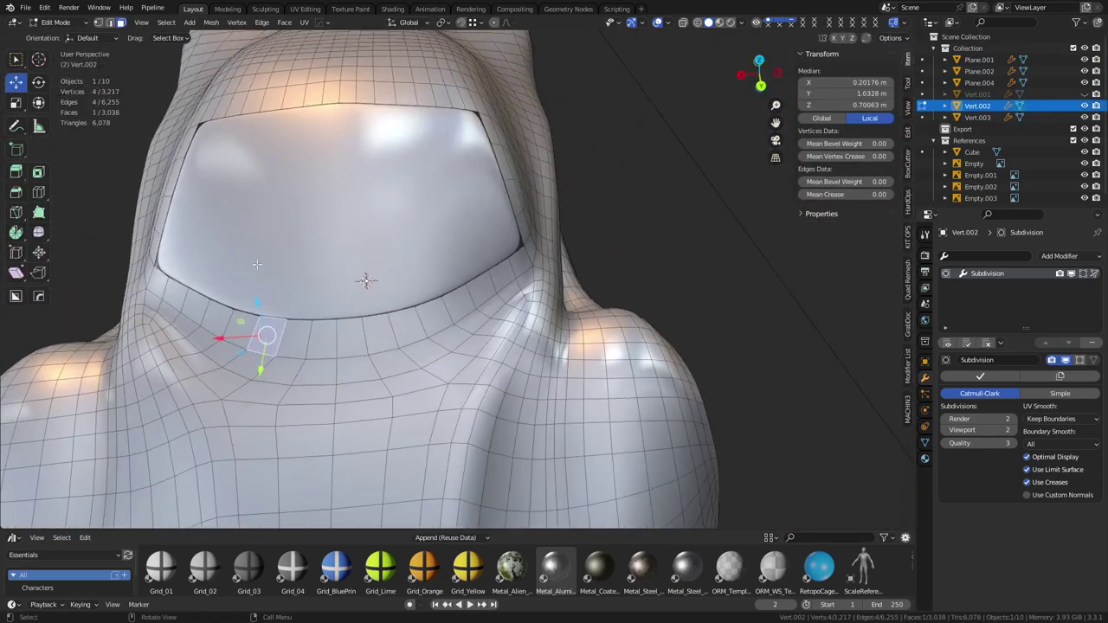
{"action": "left_click", "coordinate": [150, 279]}
{"action": "left_click", "coordinate": [520, 265], "text": "ctrl"}
{"action": "middle_click_drag", "start_coordinate": [519, 265], "coordinate": [280, 302]}
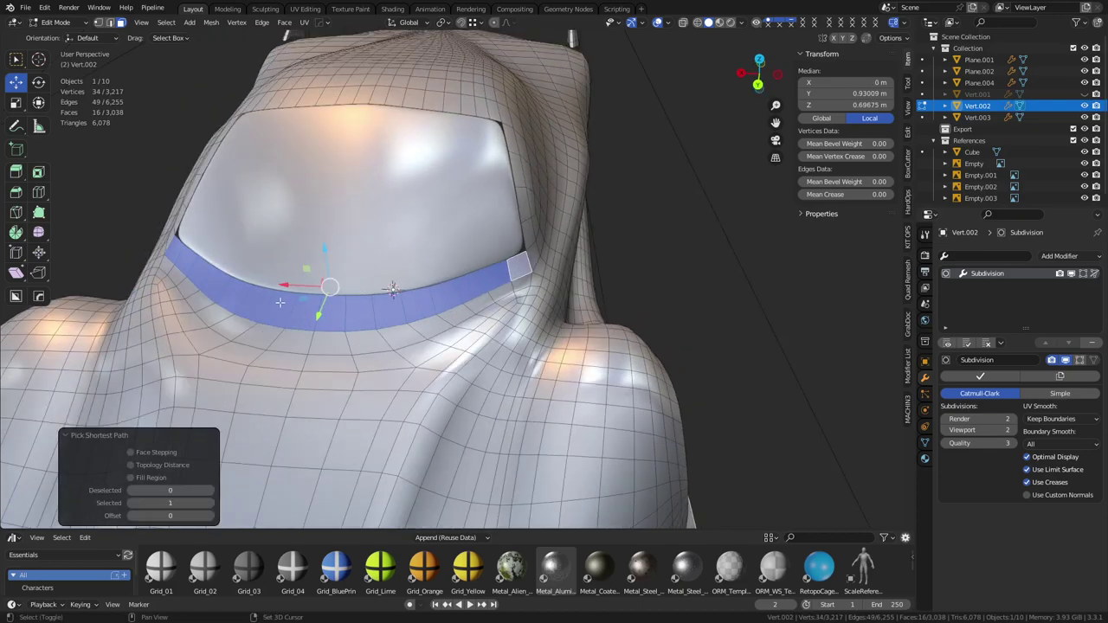
{"action": "left_click", "coordinate": [170, 260], "text": "shift"}
{"action": "left_click", "coordinate": [515, 286], "text": "ctrl"}
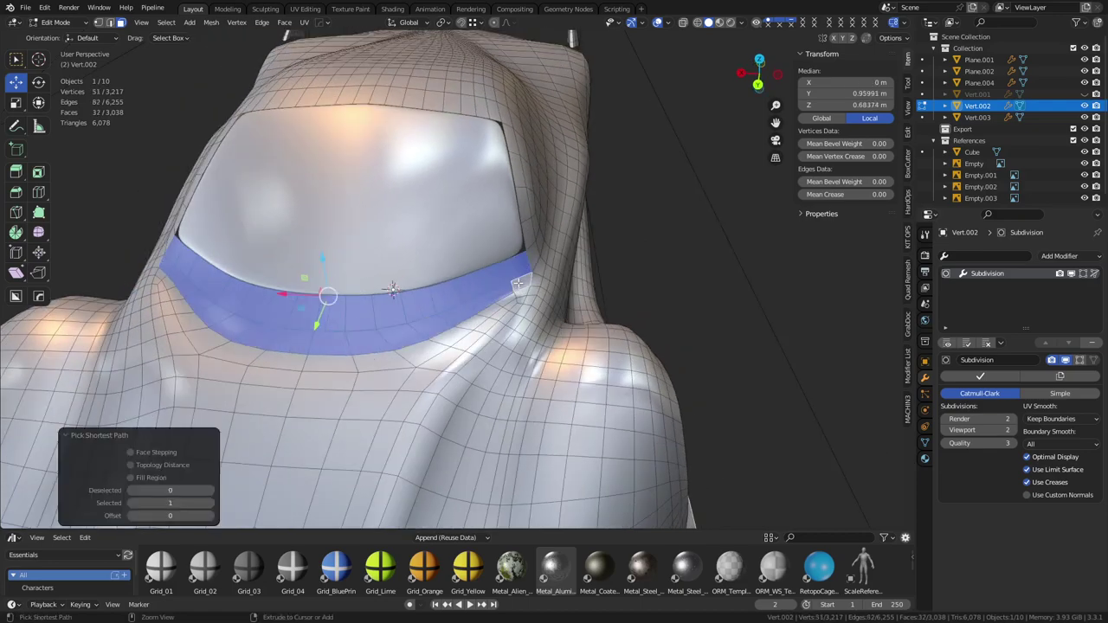
Duplicate the selected face rows in place, separate the copy into its own object and return to Object Mode
{"action": "middle_click_drag", "start_coordinate": [520, 285], "coordinate": [428, 234], "text": "shift"}
{"action": "scroll", "coordinate": [519, 242], "scroll_direction": "up", "scroll_amount": 1}
{"action": "middle_click_drag", "start_coordinate": [527, 241], "coordinate": [567, 301]}
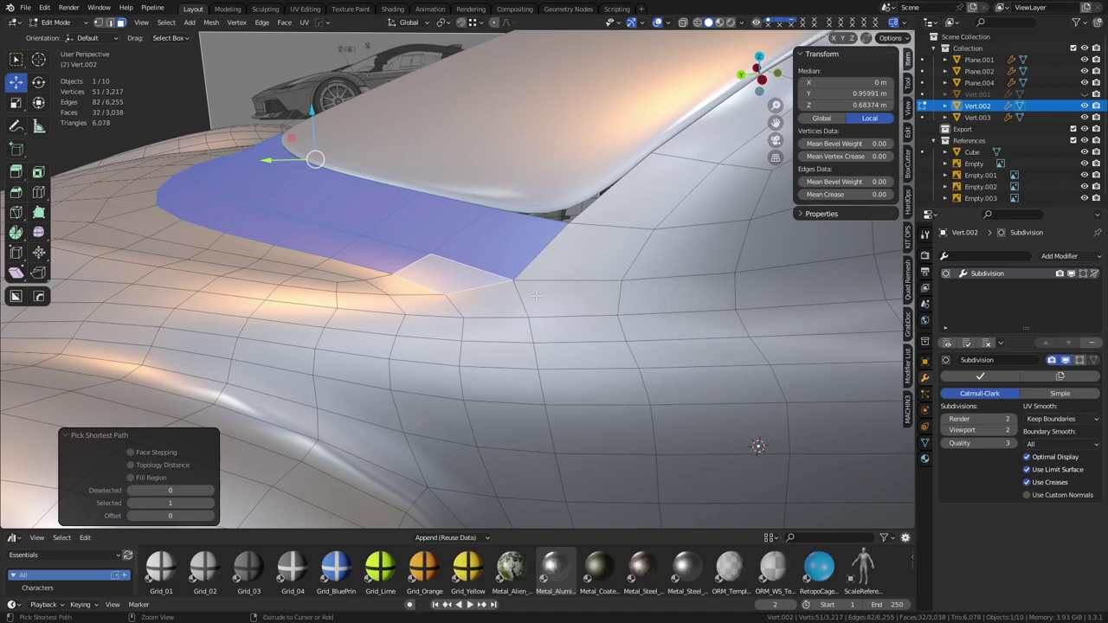
{"action": "key", "text": "shift+d"}
{"action": "right_click", "coordinate": [555, 248]}
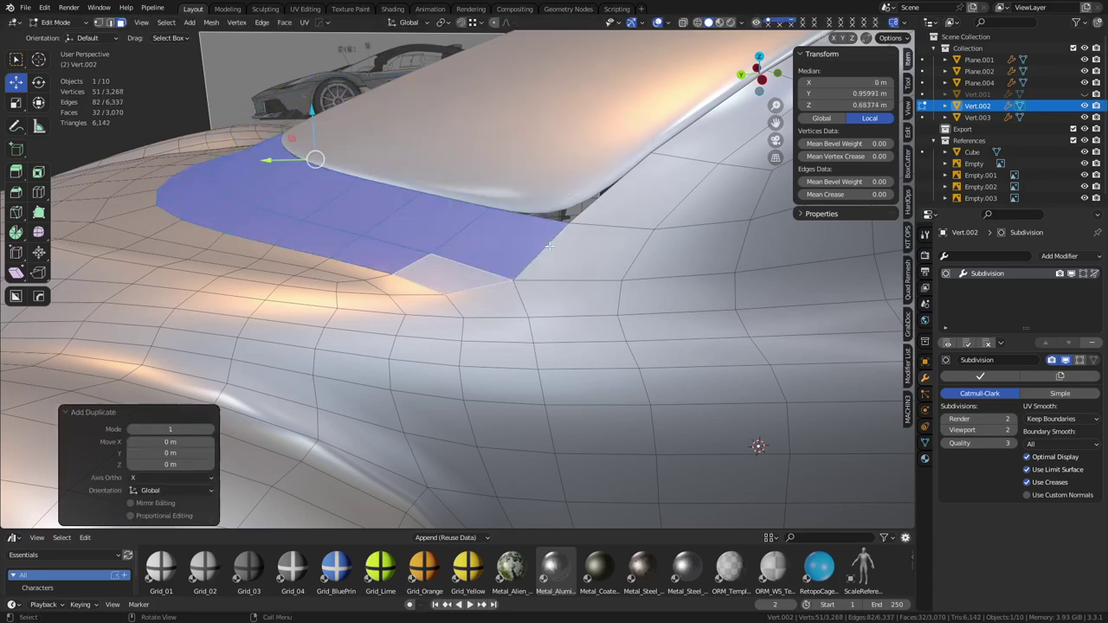
{"action": "key", "text": "p"}
{"action": "left_click", "coordinate": [550, 246]}
{"action": "key", "text": "ctrl+Tab"}
{"action": "left_click", "coordinate": [470, 236]}
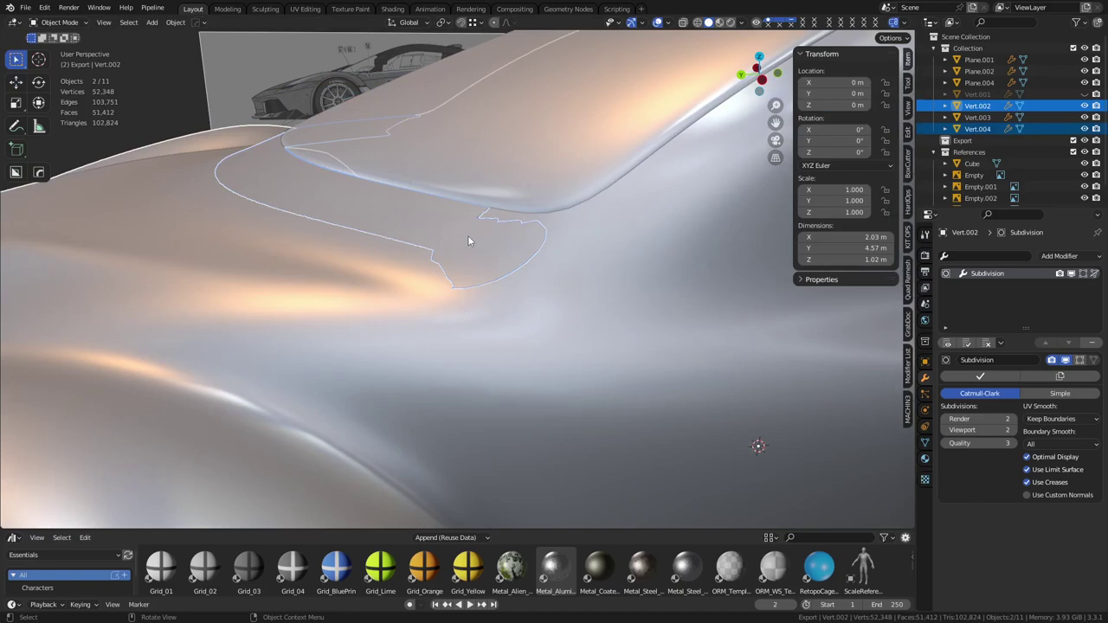
Edit the separated strip below the windshield, raise all its faces using an inset with depth, and inset them again about 0.0038 m
{"action": "left_click", "coordinate": [469, 236]}
{"action": "key", "text": "ctrl+Tab"}
{"action": "left_click", "coordinate": [502, 238]}
{"action": "key", "text": "a"}
{"action": "key", "text": "i"}
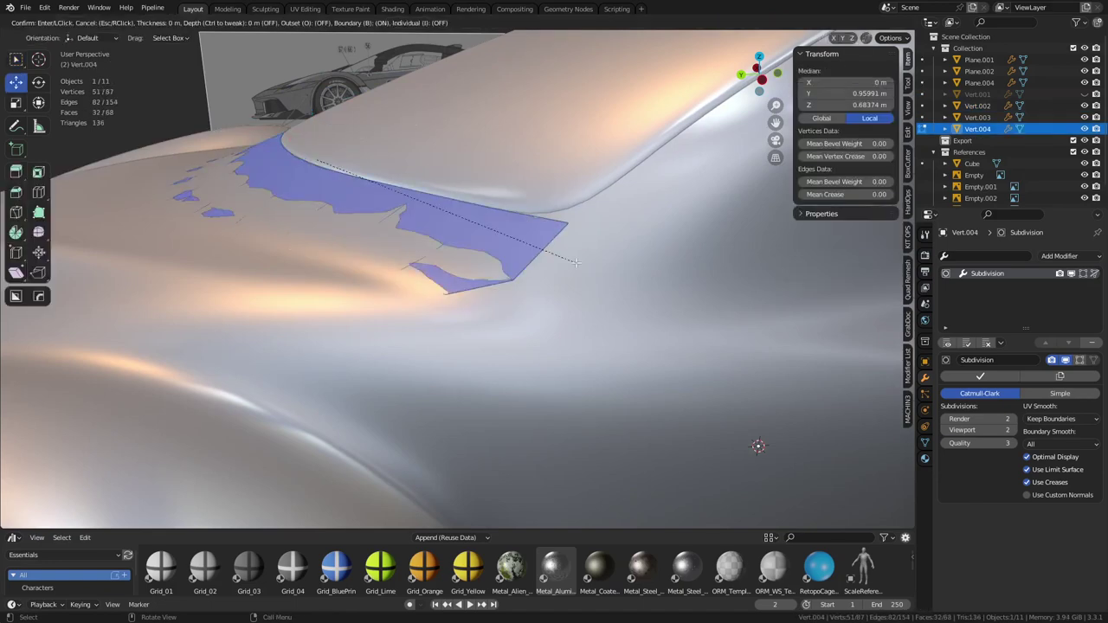
{"action": "left_click", "coordinate": [581, 263], "text": "ctrl"}
{"action": "key", "text": "i"}
{"action": "left_click", "coordinate": [563, 260]}
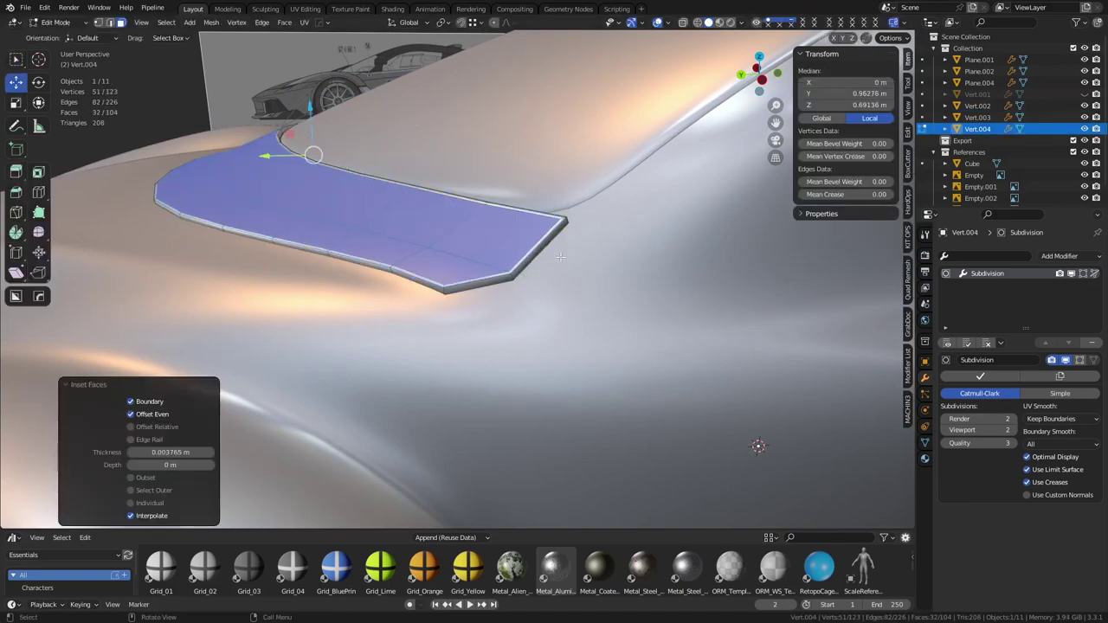
Return to Object Mode, deselect everything and examine the raised strip's fit below the windshield on the smoothed body
{"action": "key", "text": "ctrl+Tab"}
{"action": "left_click", "coordinate": [466, 261]}
{"action": "scroll", "coordinate": [415, 256], "scroll_direction": "down", "scroll_amount": 3}
{"action": "middle_click_drag", "start_coordinate": [351, 247], "coordinate": [521, 320]}
{"action": "scroll", "coordinate": [485, 303], "scroll_direction": "down", "scroll_amount": 2}
{"action": "left_click", "coordinate": [617, 215]}
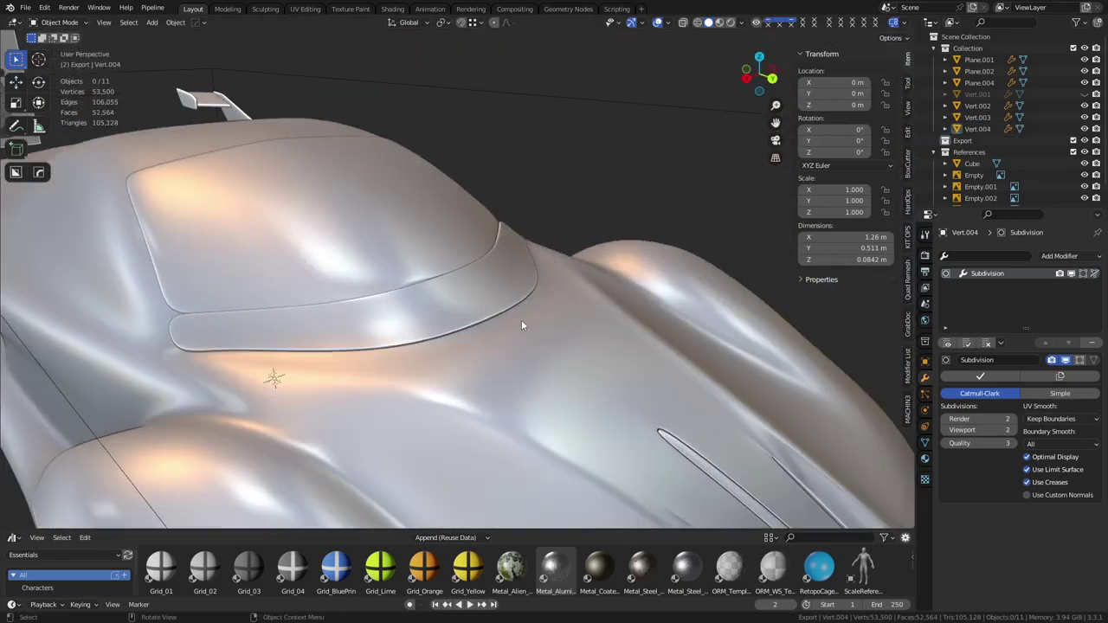
Show the wireframe over the shaded car and compare the strip's mesh with the surrounding body
{"action": "scroll", "coordinate": [520, 318], "scroll_direction": "up", "scroll_amount": 3}
{"action": "key", "text": "shift+z"}
{"action": "key", "text": "shift+z"}
{"action": "key", "text": "shift+z"}
{"action": "scroll", "coordinate": [496, 310], "scroll_direction": "down", "scroll_amount": 8}
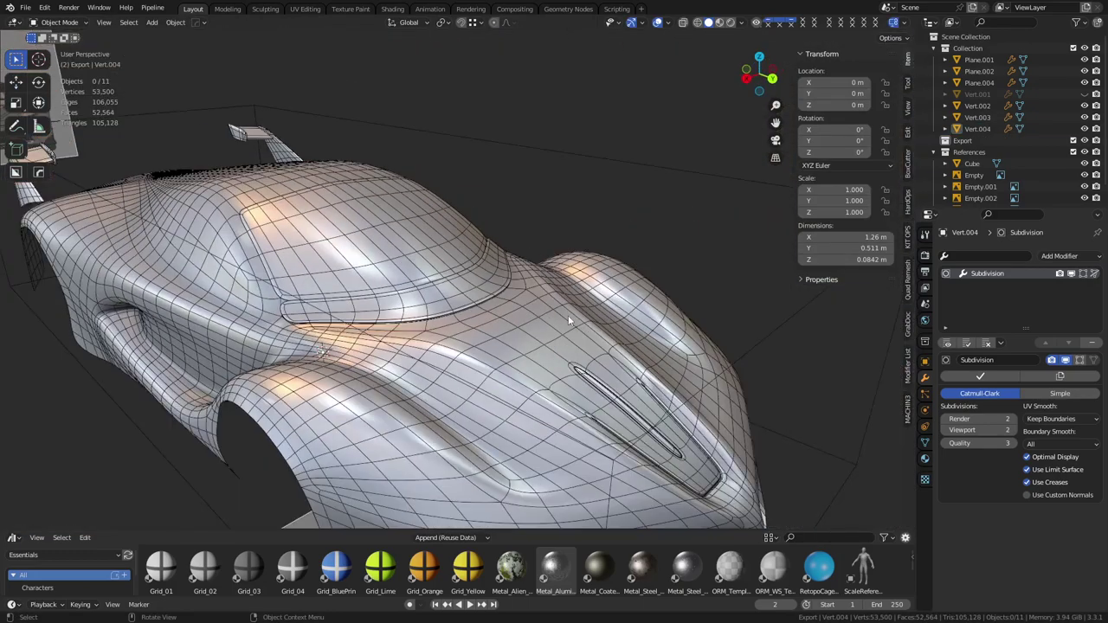
{"action": "mouse_move", "coordinate": [560, 318]}
{"action": "middle_mouse_down"}
{"action": "mouse_move", "coordinate": [462, 320]}
{"action": "mouse_move", "coordinate": [542, 320]}
{"action": "middle_mouse_up"}
{"action": "scroll", "coordinate": [493, 312], "scroll_direction": "up", "scroll_amount": 7}
{"action": "scroll", "coordinate": [481, 301], "scroll_direction": "up", "scroll_amount": 2}
Try a recessed slot in the strip by insetting two adjoining faces about 0.0167 m and insetting them again with depth
{"action": "left_click", "coordinate": [430, 313]}
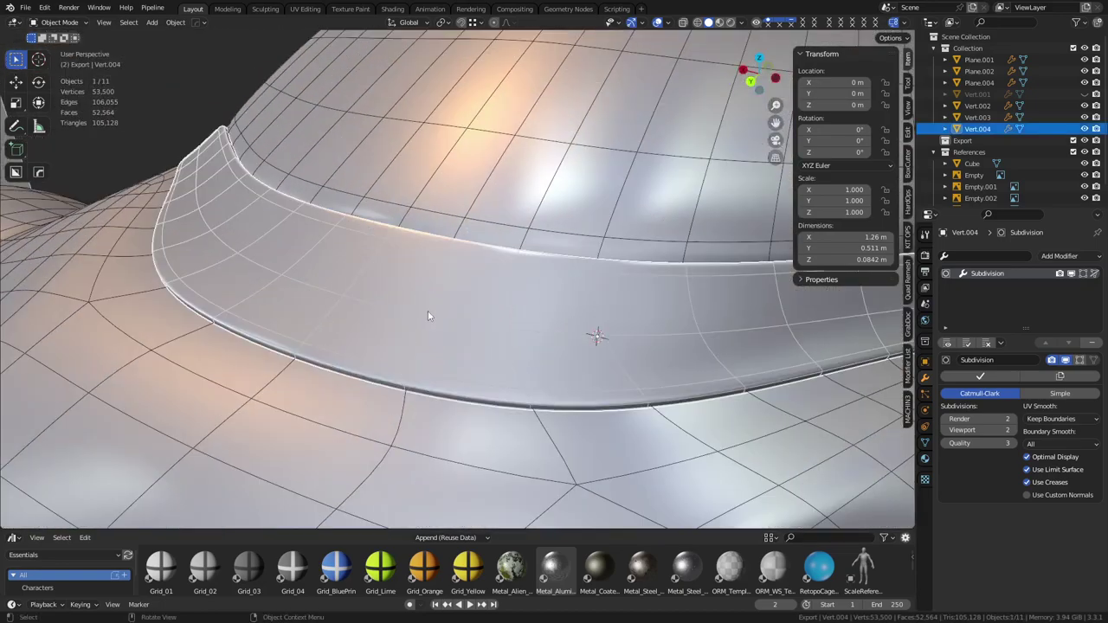
{"action": "key", "text": "Tab"}
{"action": "key", "text": "alt+a"}
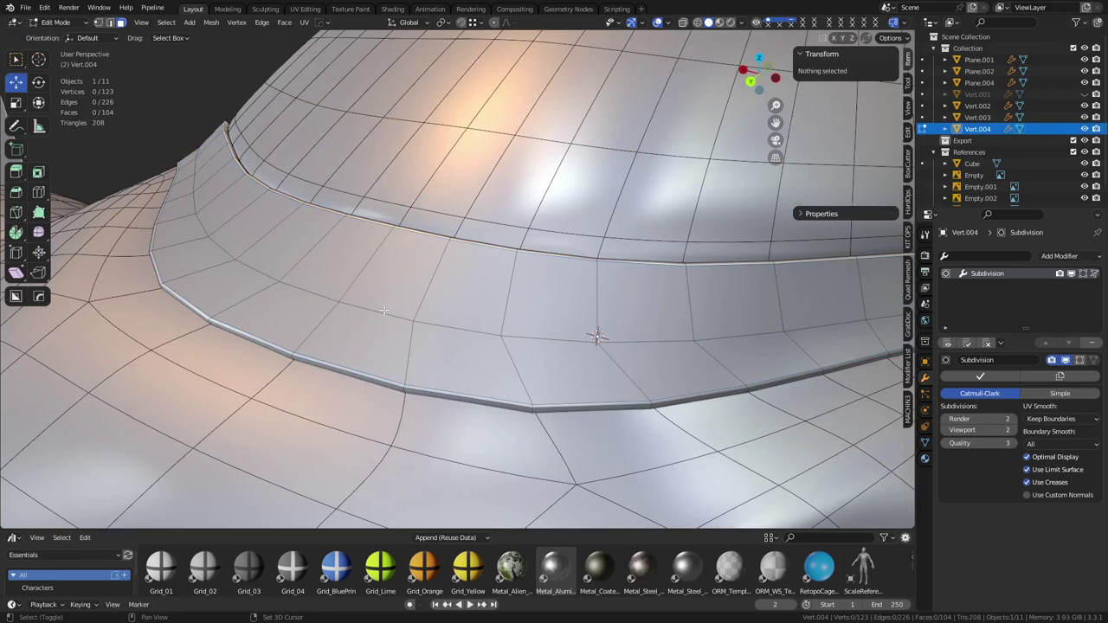
{"action": "left_click", "coordinate": [379, 326], "text": "shift"}
{"action": "left_click", "coordinate": [387, 293], "text": "shift"}
{"action": "key", "text": "i"}
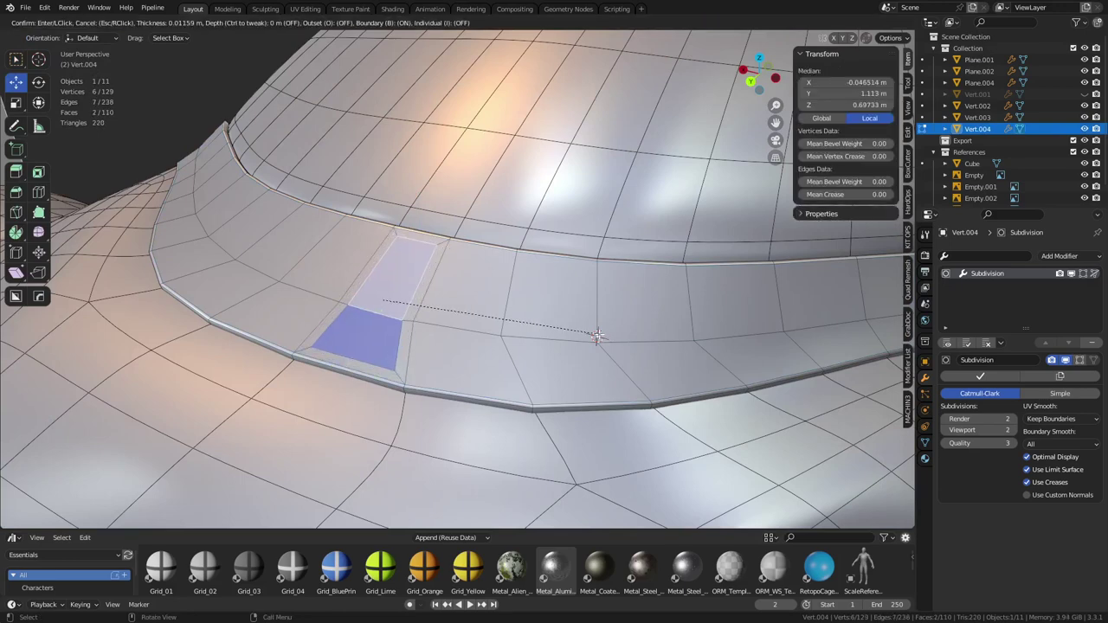
{"action": "left_click", "coordinate": [597, 333]}
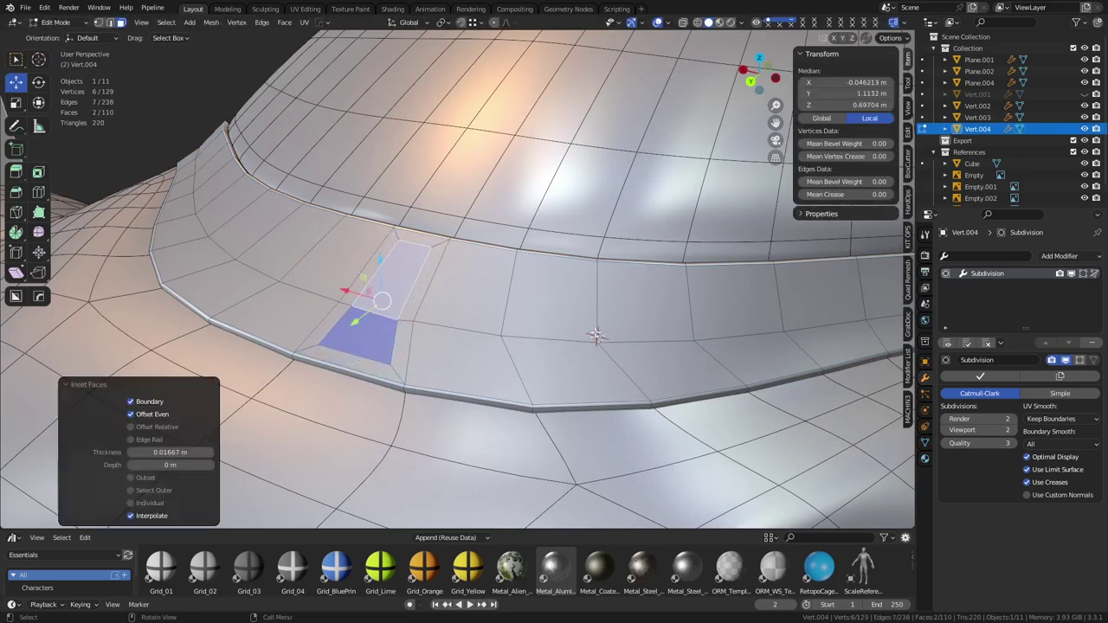
{"action": "key", "text": "i"}
{"action": "left_click", "coordinate": [594, 332], "text": "ctrl"}
{"action": "key", "text": "Tab"}
{"action": "left_click", "coordinate": [546, 337]}
{"action": "scroll", "coordinate": [543, 335], "scroll_direction": "down", "scroll_amount": 4}
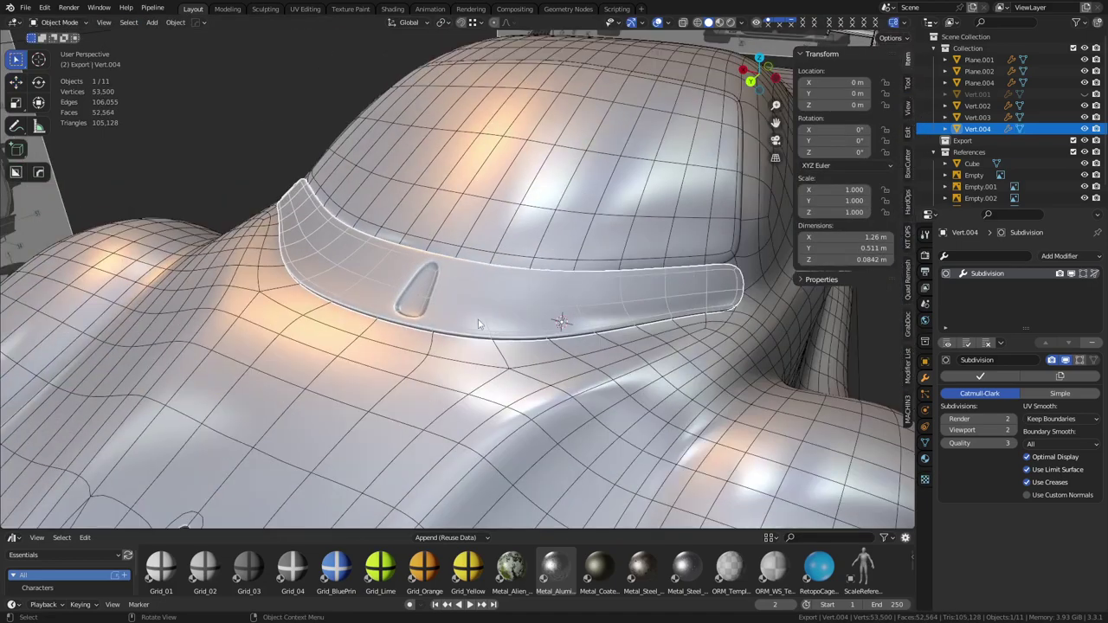
Undo the slot insets on the strip and return to Object Mode
{"action": "middle_click_drag", "start_coordinate": [542, 332], "coordinate": [467, 313]}
{"action": "key", "text": "Tab"}
{"action": "scroll", "coordinate": [511, 299], "scroll_direction": "up", "scroll_amount": 3}
{"action": "middle_click_drag", "start_coordinate": [522, 363], "coordinate": [540, 358]}
{"action": "key", "text": "Tab"}
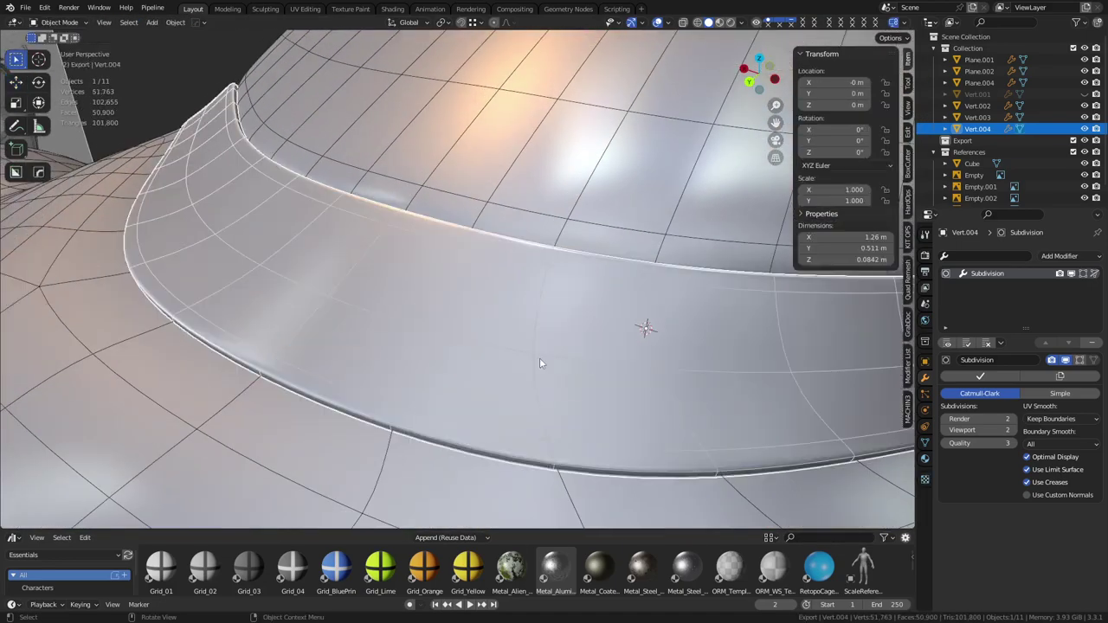
Set the strip's Subdivision viewport level to 1, apply the modifier and open the strip for editing
{"action": "left_click", "coordinate": [949, 431]}
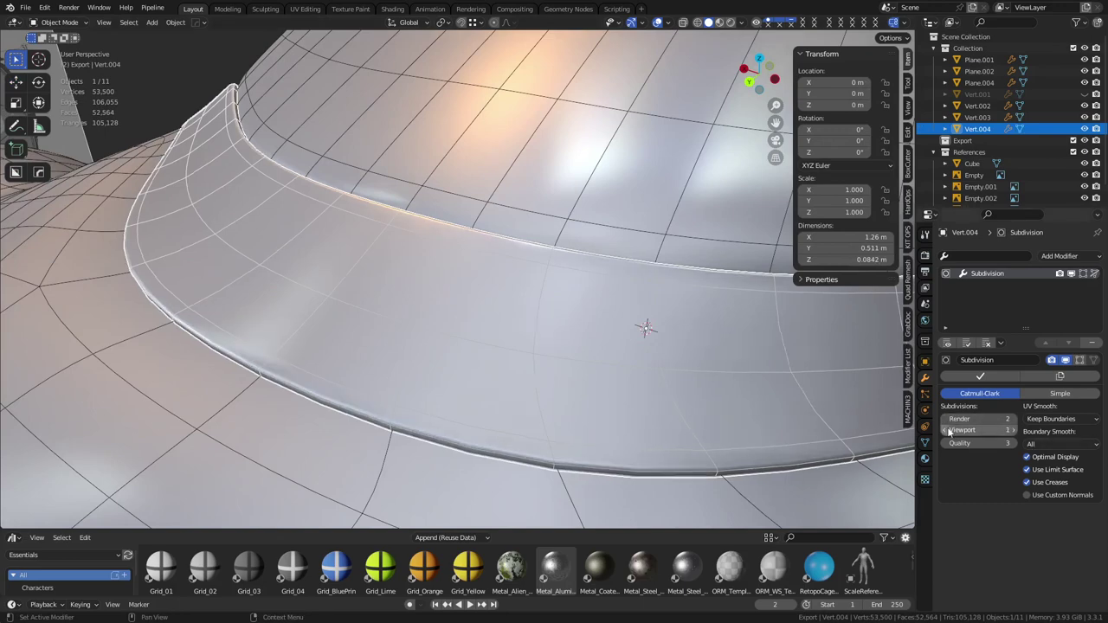
{"action": "left_click", "coordinate": [982, 378]}
{"action": "key", "text": "Tab"}
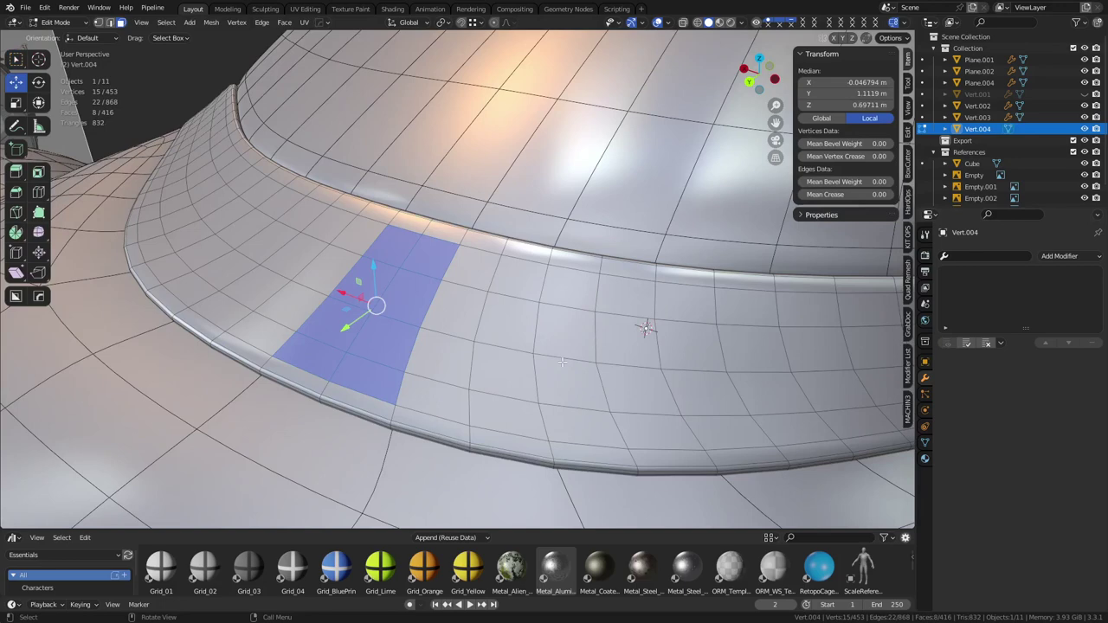
Select two adjoining faces in the denser mesh near the middle of the strip and inset them about 0.0054 m
{"action": "left_click", "coordinate": [385, 362]}
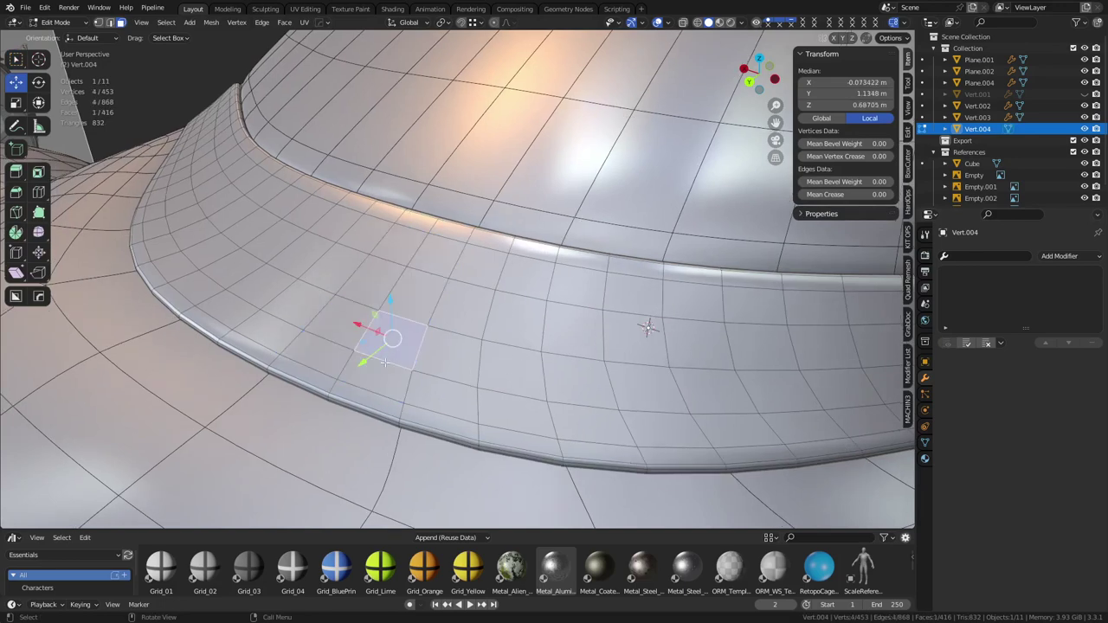
{"action": "left_click", "coordinate": [420, 284], "text": "ctrl"}
{"action": "key", "text": "i"}
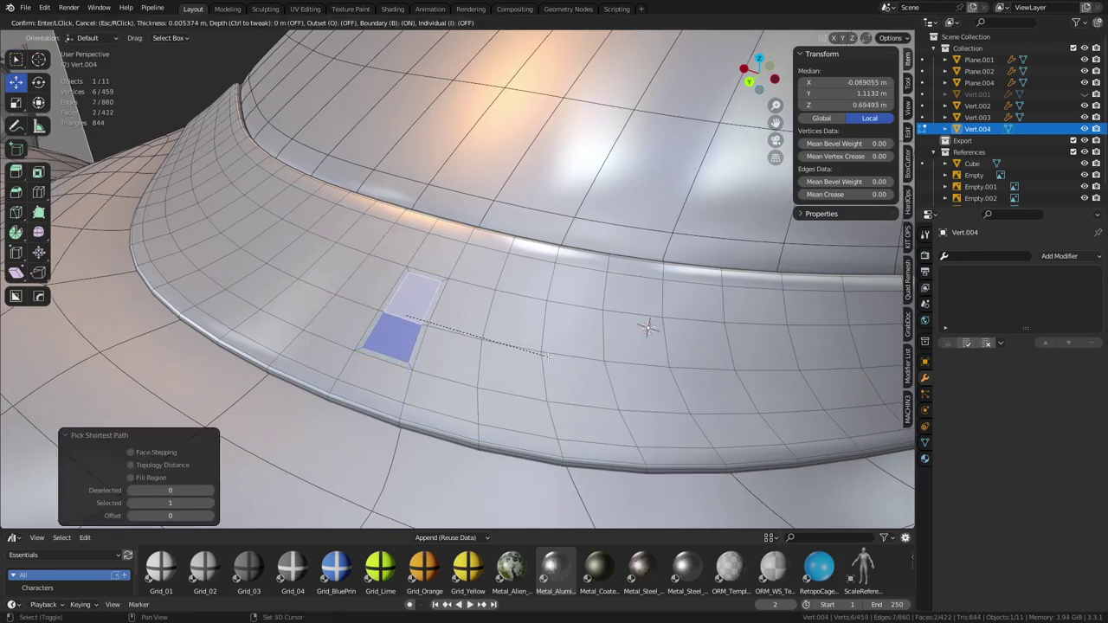
{"action": "left_click", "coordinate": [547, 357]}
Recess the inset faces with a depth-only inset, undo it, and inset them again about 0.0027 m thick and 0.0044 m deep
{"action": "key", "text": "i"}
{"action": "key", "text": "ctrl"}
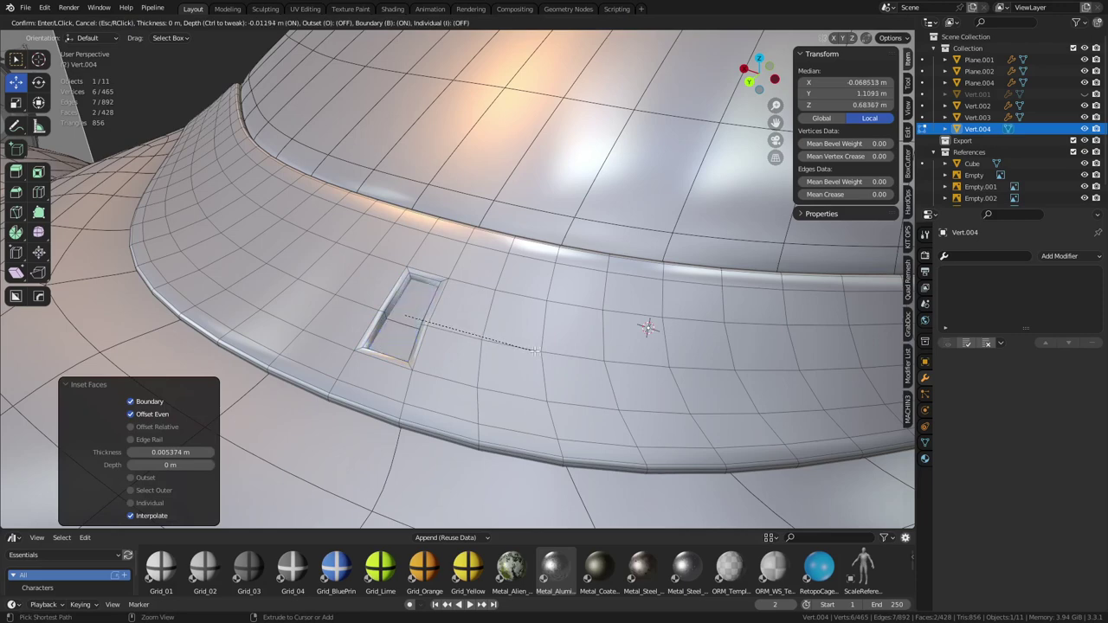
{"action": "left_click", "coordinate": [544, 352]}
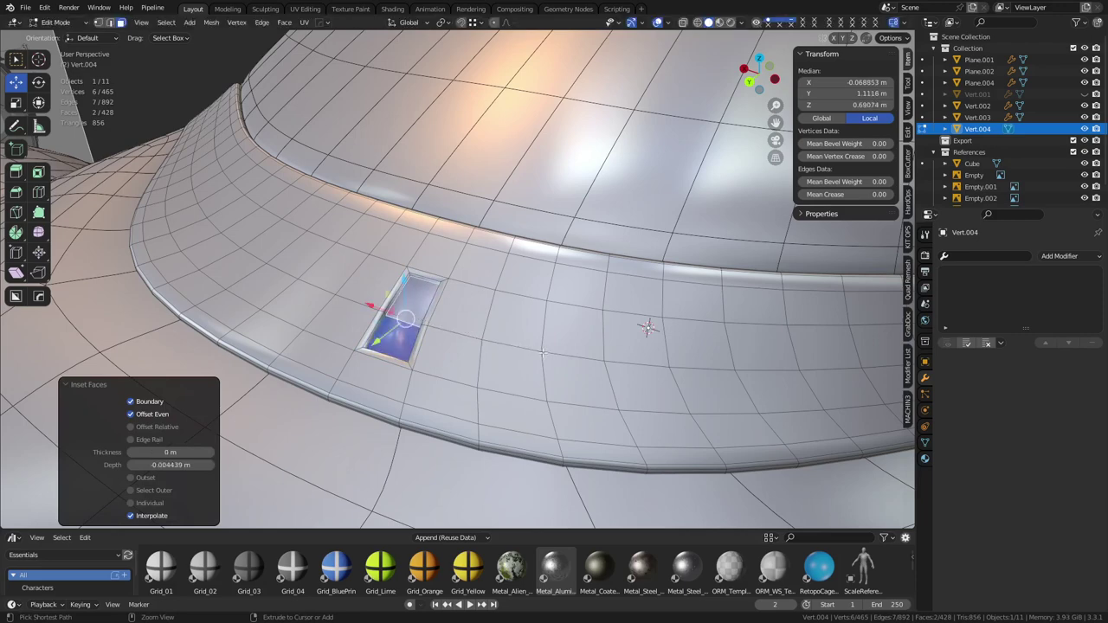
{"action": "key", "text": "ctrl+z"}
{"action": "key", "text": "i"}
{"action": "left_click", "coordinate": [539, 352]}
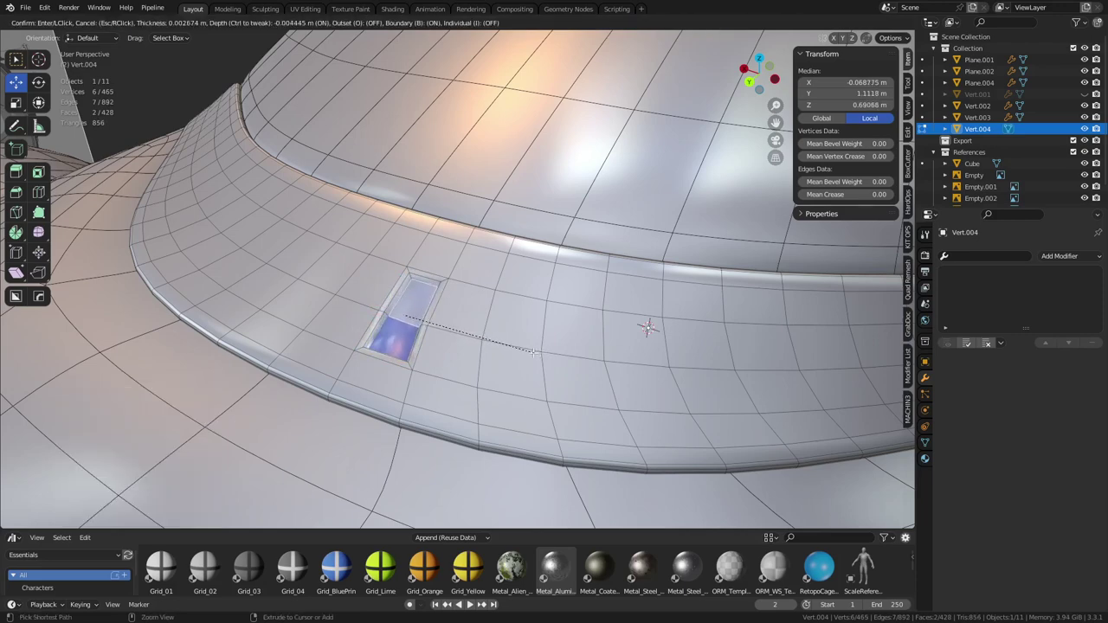
In Object Mode, add a level 2 Subdivision modifier to the strip, deselect it and examine the recessed slot against the body
{"action": "key", "text": "Tab"}
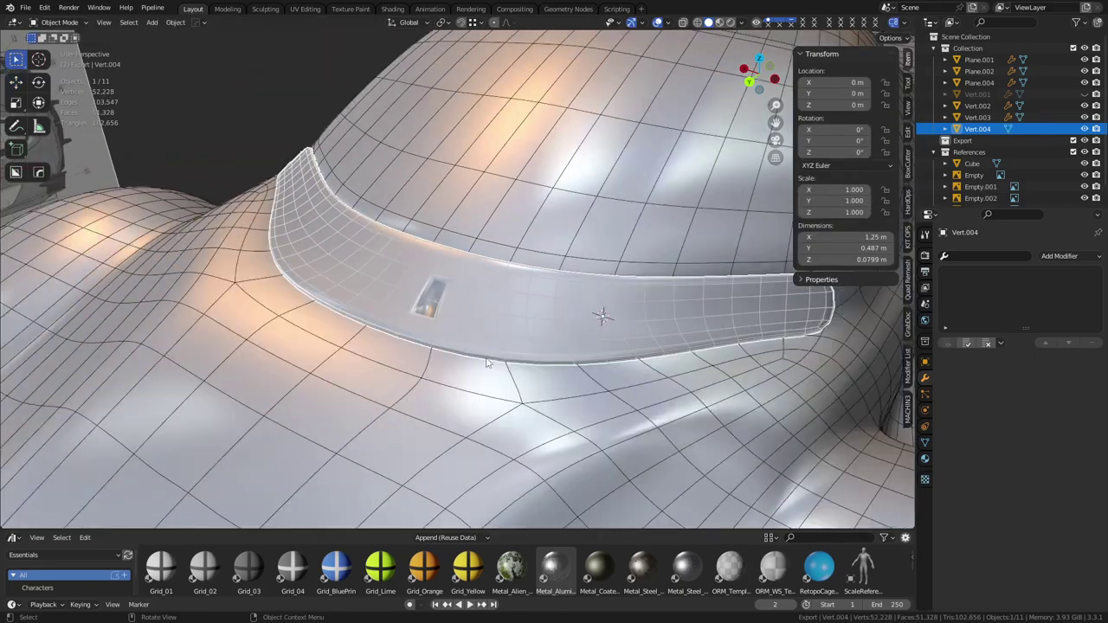
{"action": "key", "text": "ctrl+2"}
{"action": "middle_click_drag", "start_coordinate": [495, 359], "coordinate": [556, 360]}
{"action": "scroll", "coordinate": [557, 360], "scroll_direction": "down", "scroll_amount": 5}
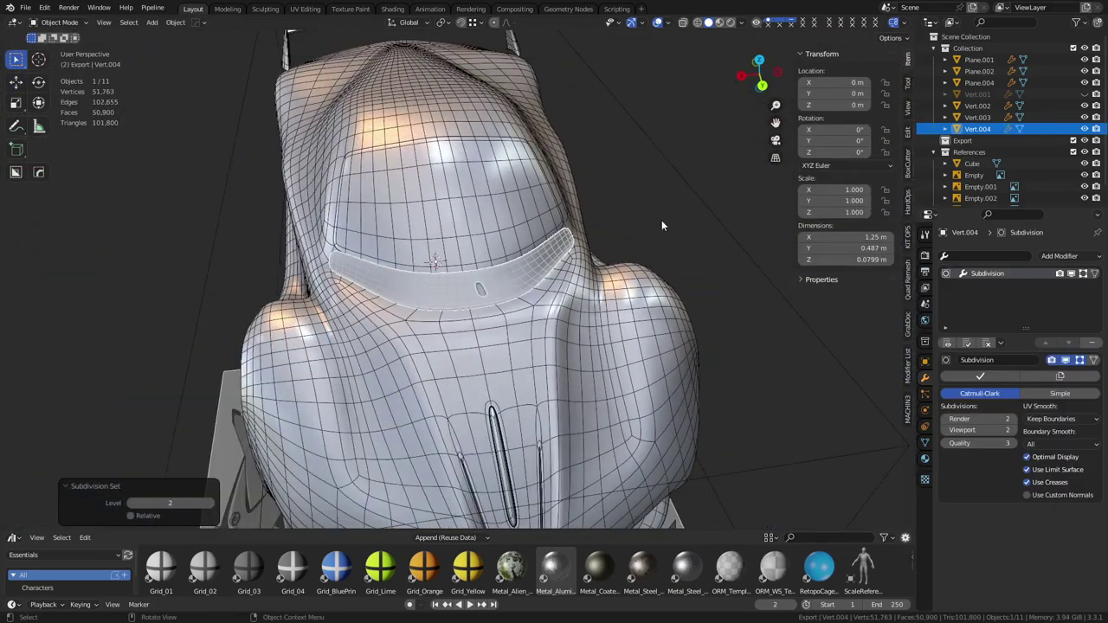
{"action": "left_click", "coordinate": [661, 225]}
{"action": "middle_click_drag", "start_coordinate": [653, 232], "coordinate": [554, 272]}
{"action": "scroll", "coordinate": [463, 319], "scroll_direction": "up", "scroll_amount": 5}
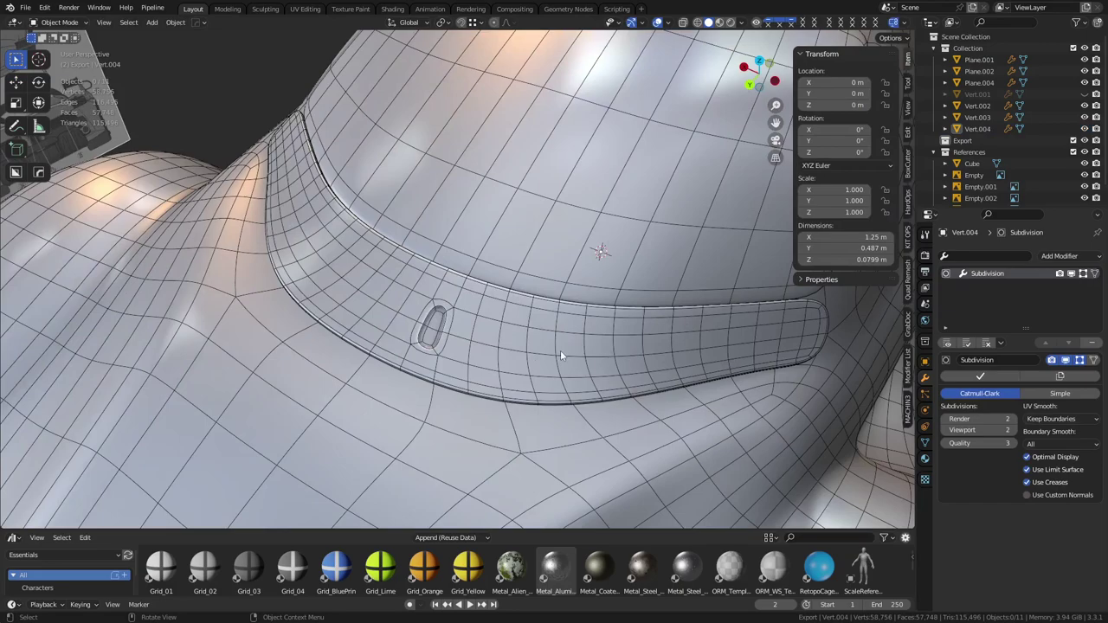
{"action": "scroll", "coordinate": [745, 343], "scroll_direction": "down", "scroll_amount": 3}
{"action": "middle_click_drag", "start_coordinate": [498, 309], "coordinate": [475, 368]}
{"action": "scroll", "coordinate": [443, 377], "scroll_direction": "down", "scroll_amount": 4}
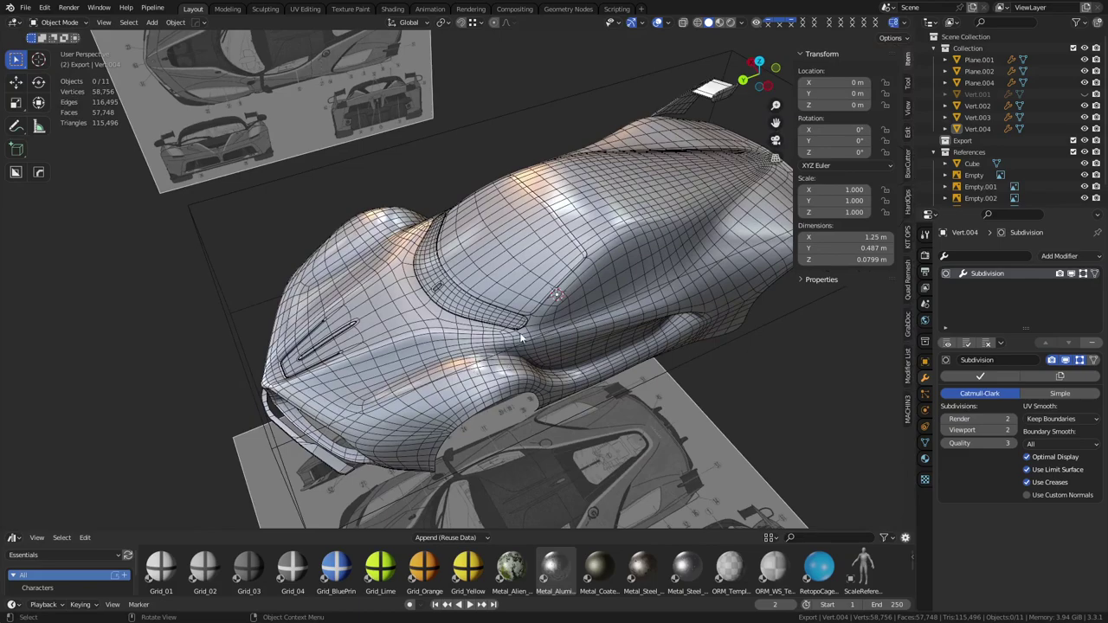
Delete the separated strip object below the windshield
{"action": "middle_click_drag", "start_coordinate": [520, 337], "coordinate": [530, 287]}
{"action": "scroll", "coordinate": [546, 266], "scroll_direction": "up", "scroll_amount": 6}
{"action": "left_click", "coordinate": [503, 245]}
{"action": "key", "text": "x"}
{"action": "left_click", "coordinate": [505, 251]}
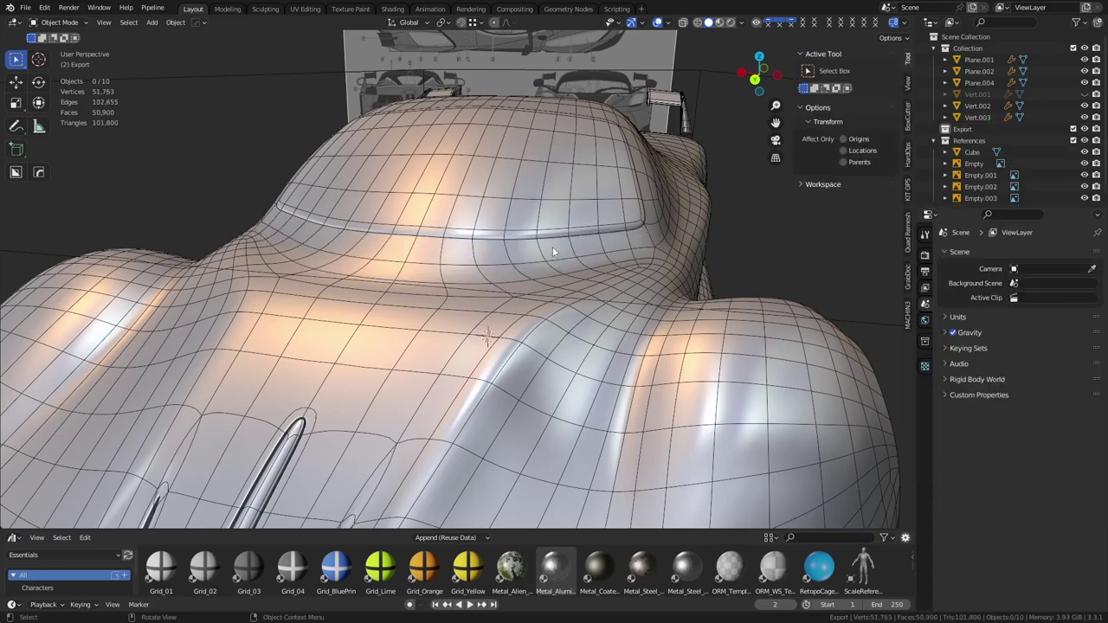